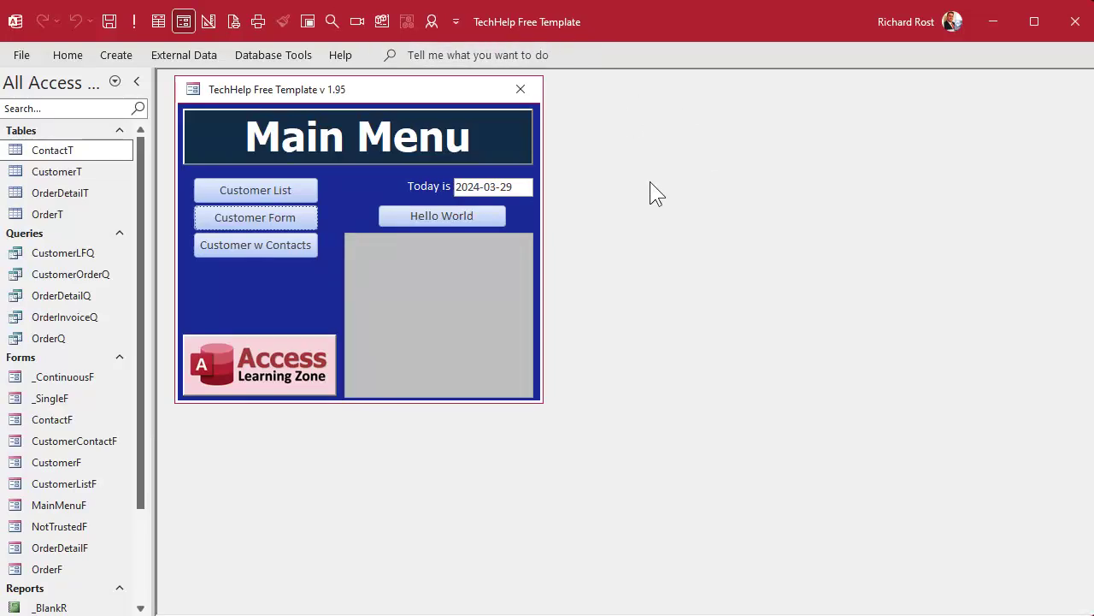
- Preview the Starship Parts order's invoice at 100%, widened to show ExtPrice, then close it
{"action": "left_click", "coordinate": [254, 215]}
{"action": "left_click", "coordinate": [760, 218]}
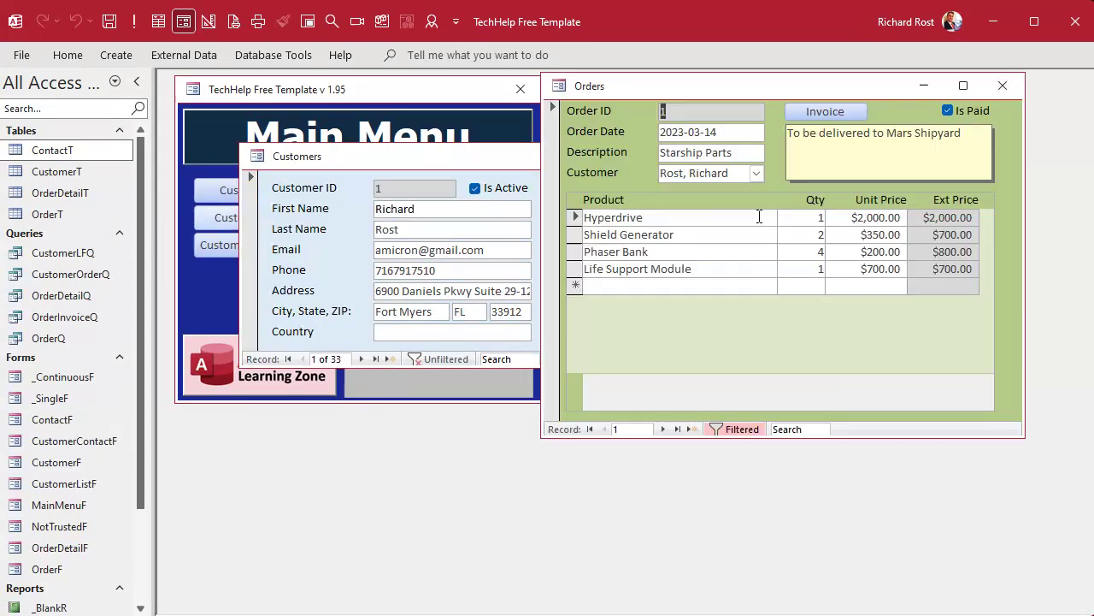
{"action": "left_click", "coordinate": [838, 108]}
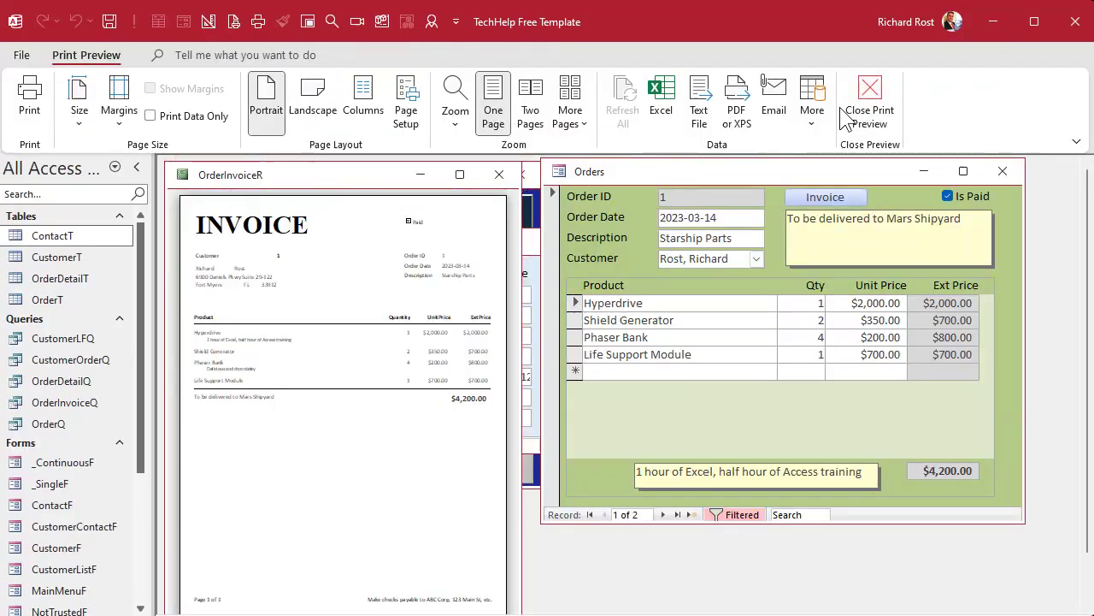
{"action": "left_click", "coordinate": [468, 357]}
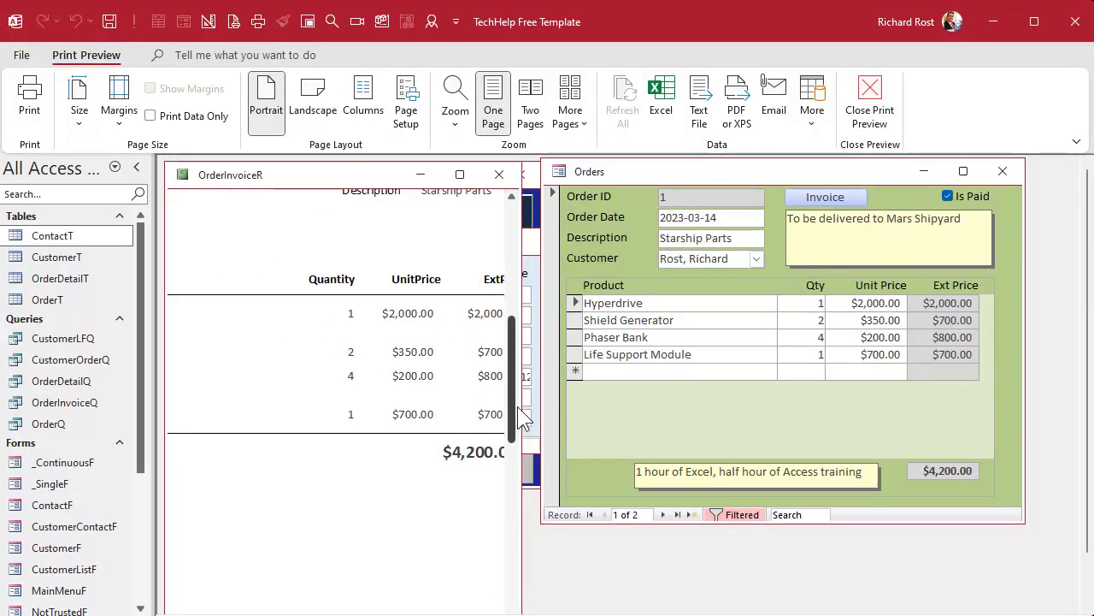
{"action": "left_click_drag", "start_coordinate": [522, 416], "coordinate": [622, 415]}
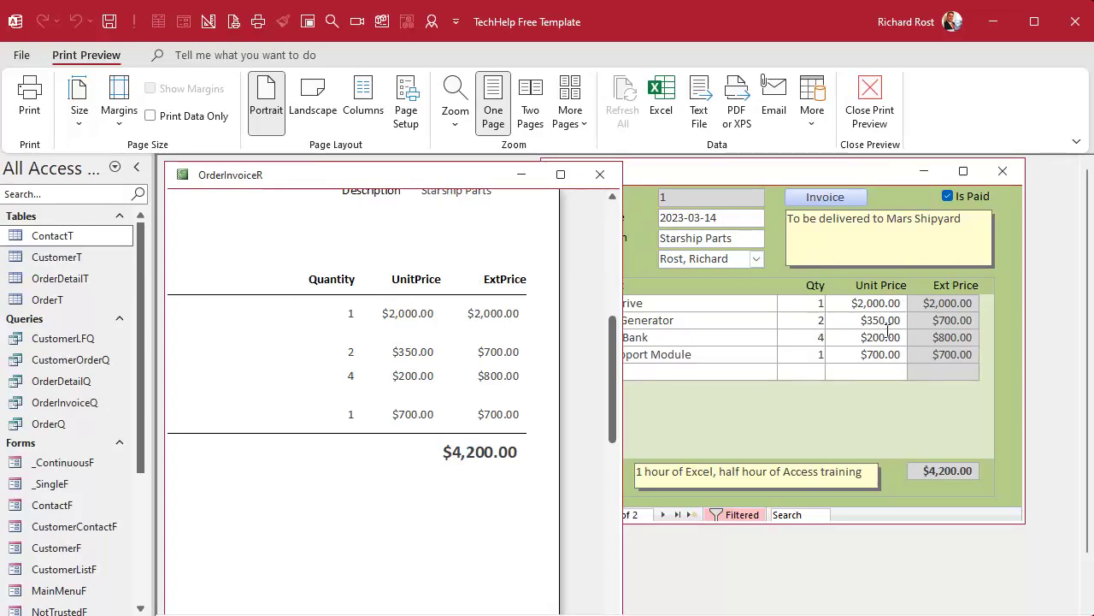
{"action": "left_click", "coordinate": [606, 174]}
- Add a Labor line with a $500 unit price to the Starship Parts order
{"action": "left_click", "coordinate": [622, 285]}
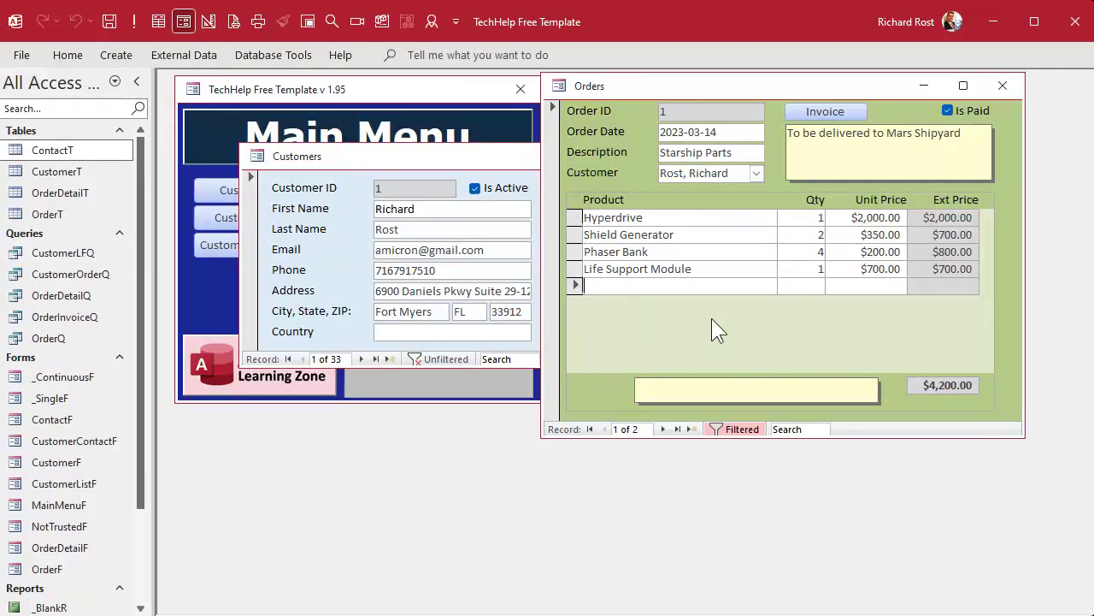
{"action": "type", "text": "Labor"}
{"action": "key", "text": "Tab"}
{"action": "key", "text": "Tab"}
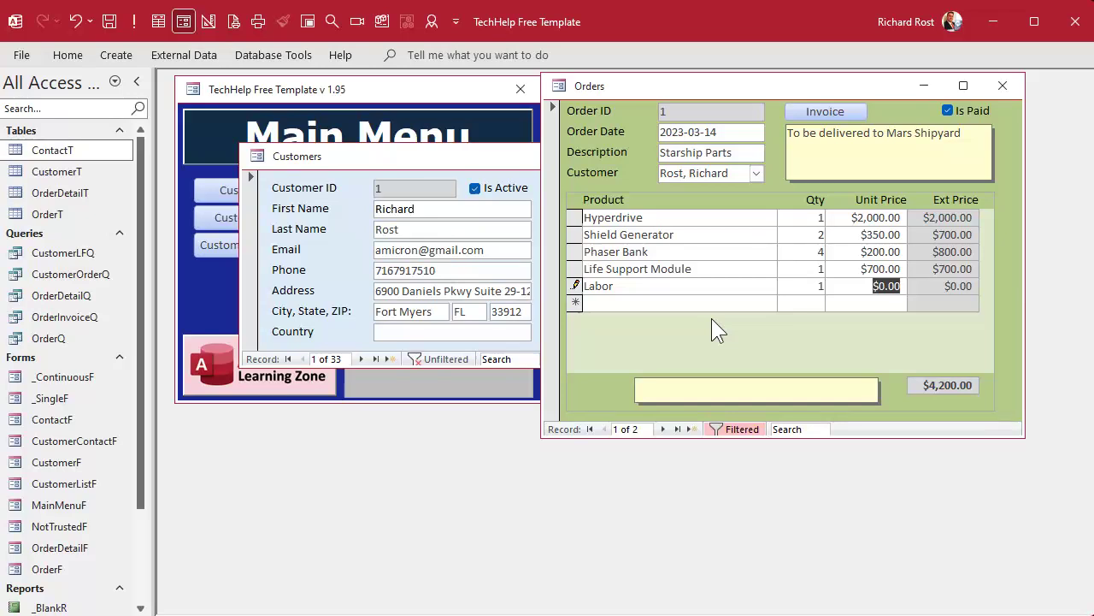
{"action": "type", "text": "500"}
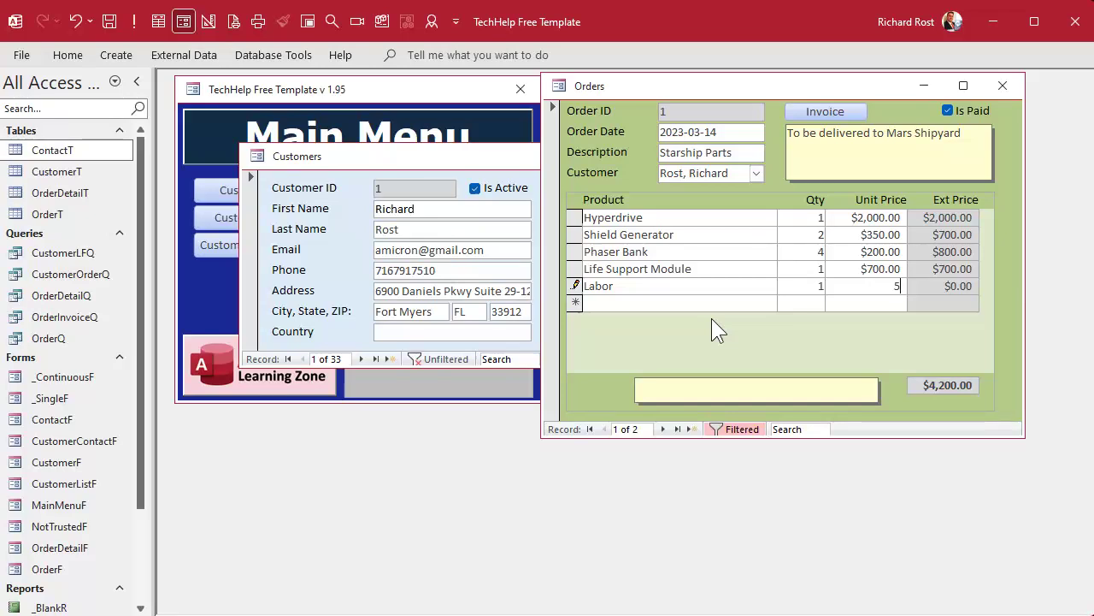
{"action": "key", "text": "Tab"}
{"action": "key", "text": "Tab"}
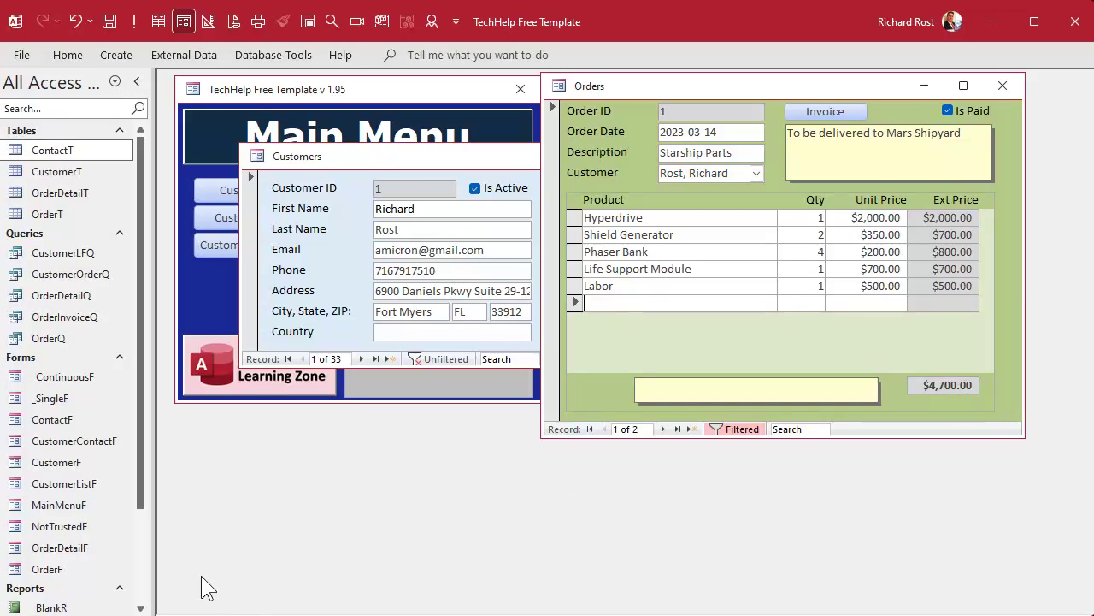
{"action": "scroll", "coordinate": [128, 529], "scroll_direction": "down", "scroll_amount": 3}
- Inspect the UnitPrice and ExtPrice labels and fields in OrderInvoiceR's Design View, then close it
{"action": "left_click", "coordinate": [64, 511]}
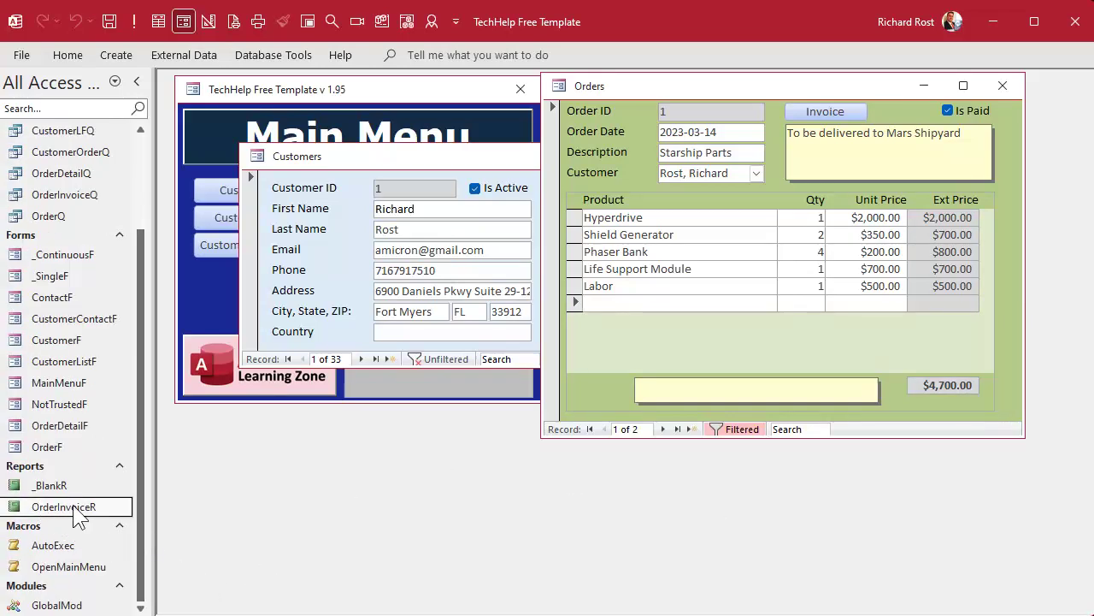
{"action": "right_click", "coordinate": [77, 507]}
{"action": "left_click", "coordinate": [135, 565]}
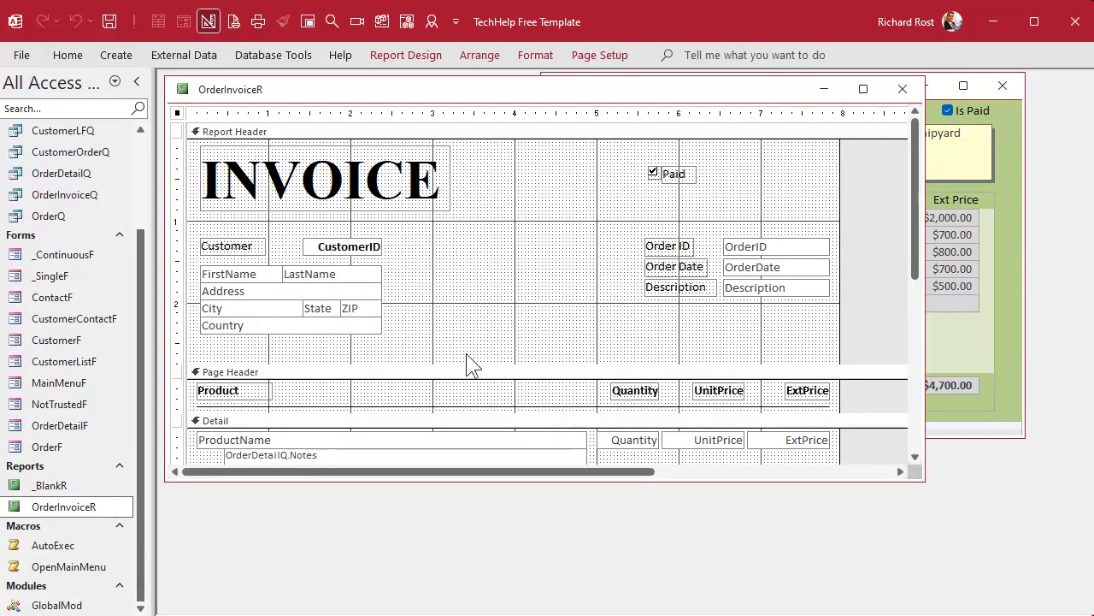
{"action": "scroll", "coordinate": [459, 341], "scroll_direction": "down", "scroll_amount": 3}
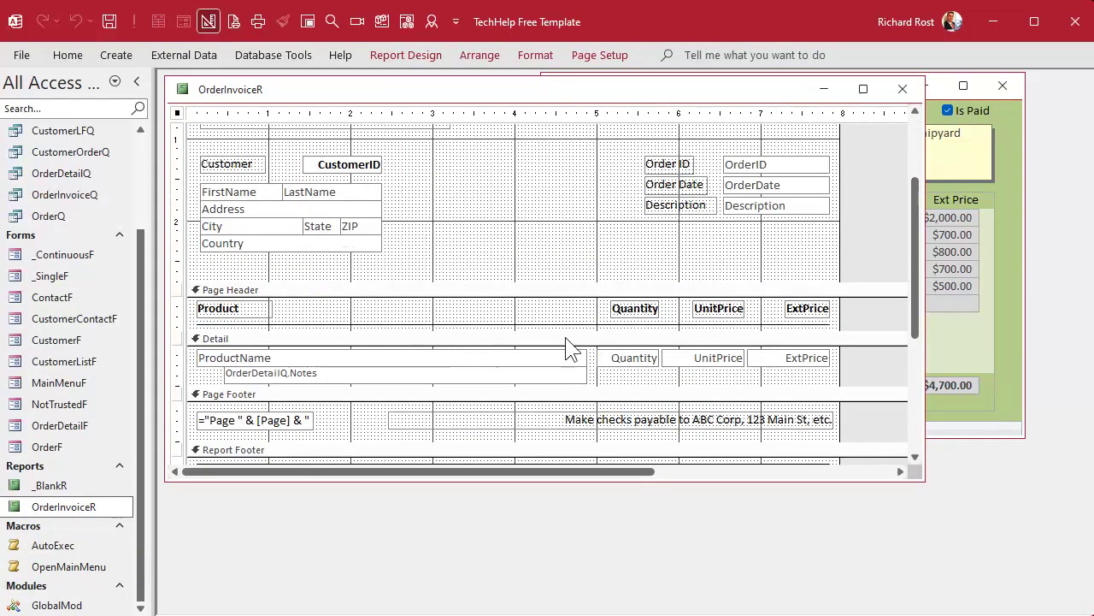
{"action": "left_click", "coordinate": [721, 313]}
{"action": "left_click", "coordinate": [710, 359]}
{"action": "left_click", "coordinate": [787, 359]}
{"action": "left_click", "coordinate": [794, 311]}
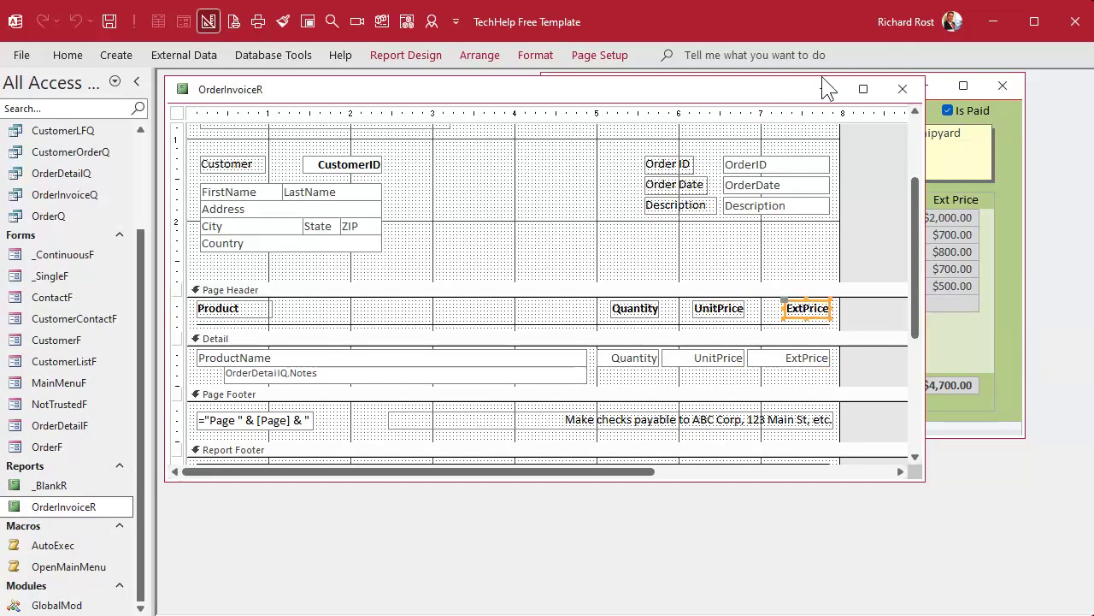
{"action": "left_click", "coordinate": [902, 89]}
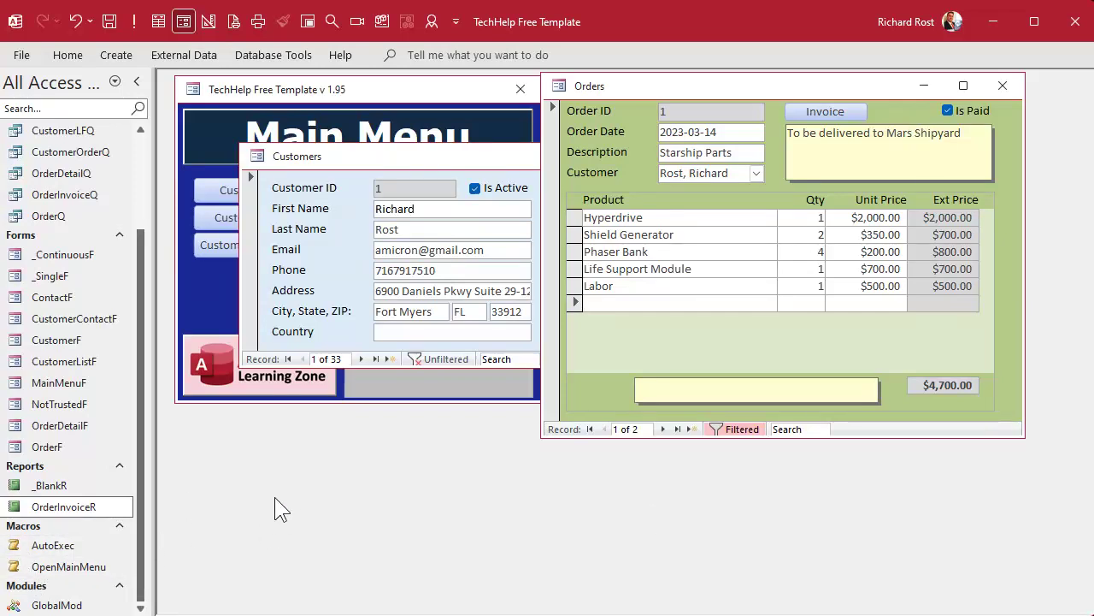
- Reopen OrderInvoiceR's design, then close it with the Orders and Customers forms
{"action": "right_click", "coordinate": [72, 506]}
{"action": "left_click", "coordinate": [152, 556]}
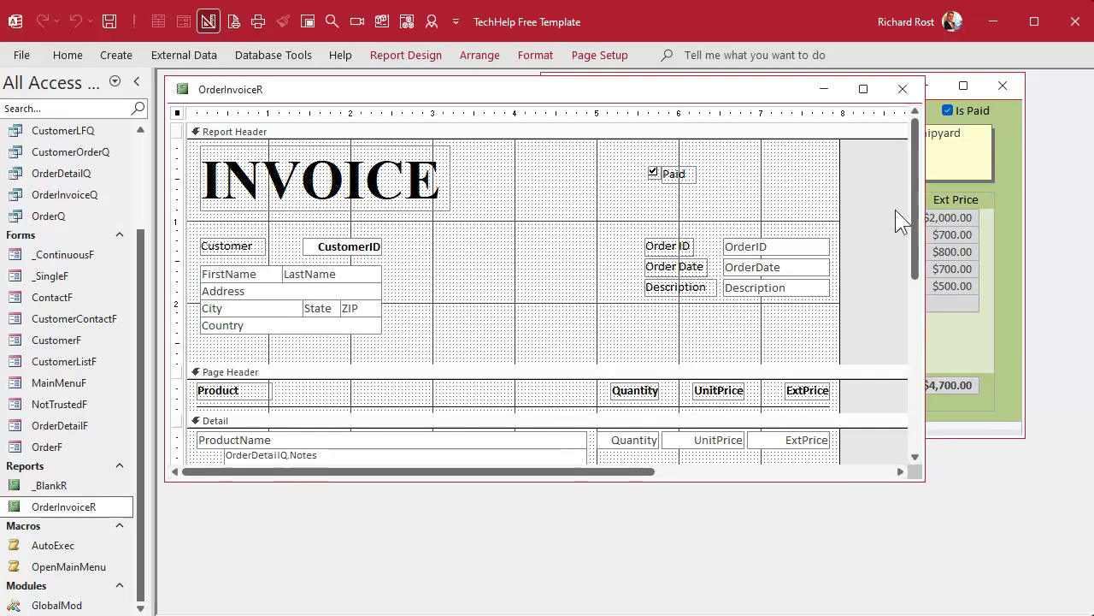
{"action": "left_click", "coordinate": [1006, 198]}
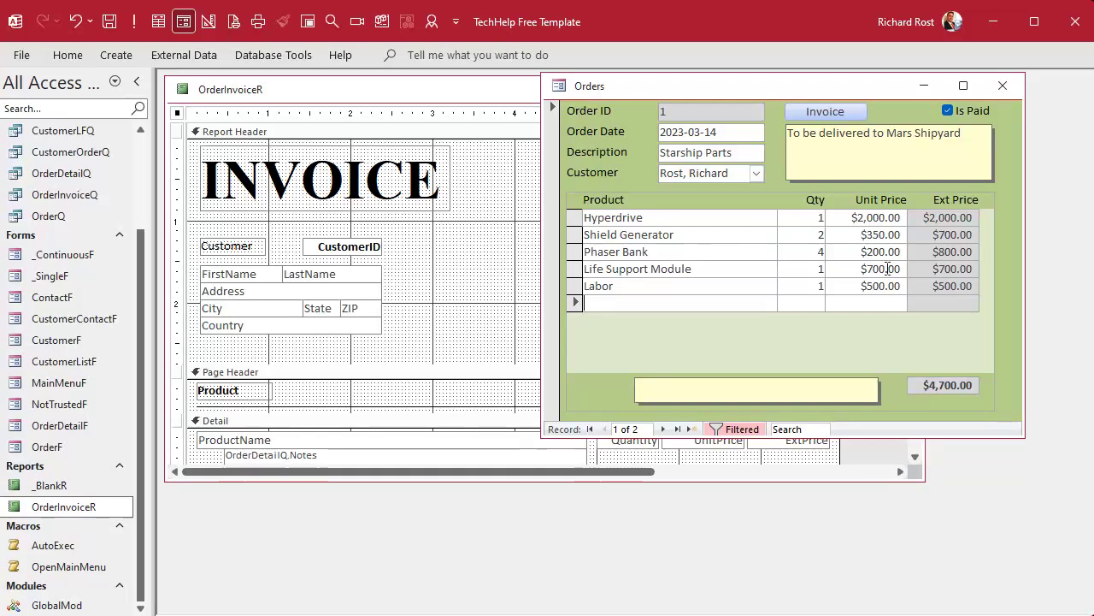
{"action": "left_click", "coordinate": [475, 296]}
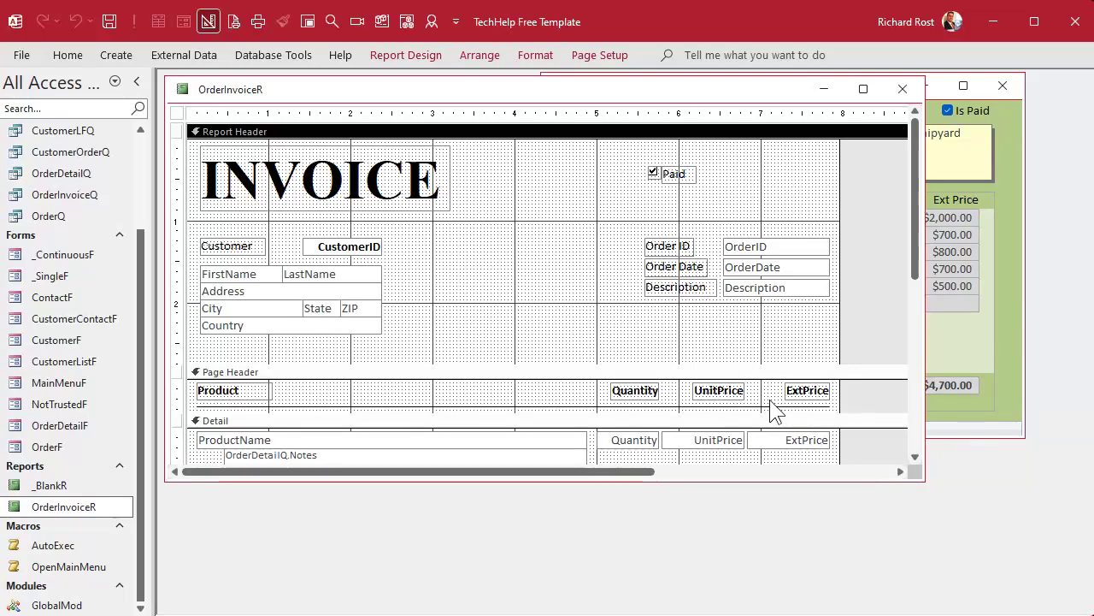
{"action": "left_click", "coordinate": [902, 89]}
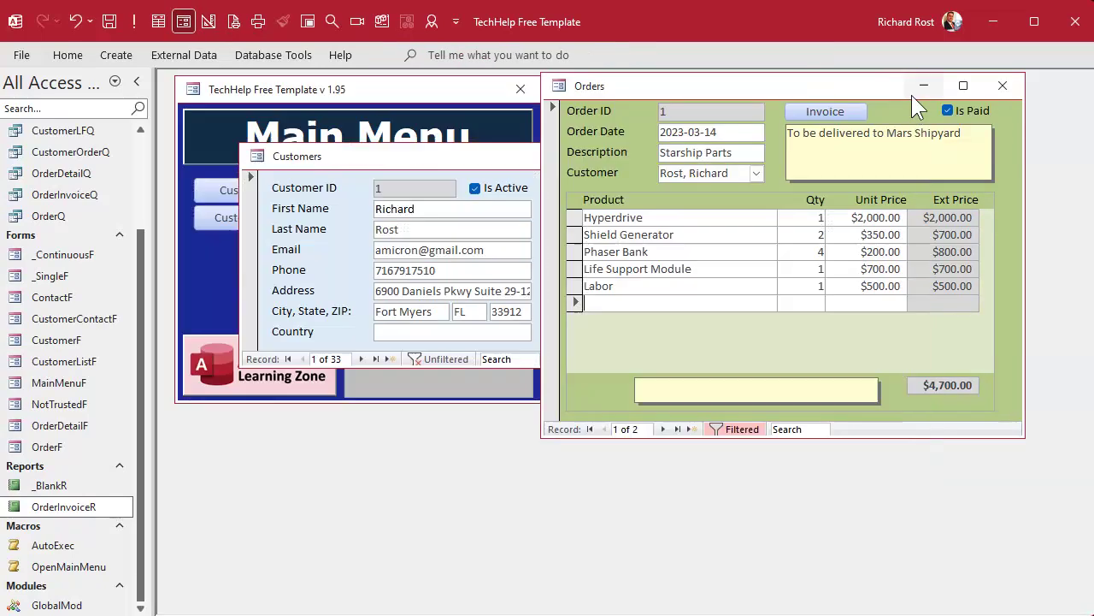
{"action": "left_click", "coordinate": [1002, 85]}
{"action": "left_click", "coordinate": [807, 155]}
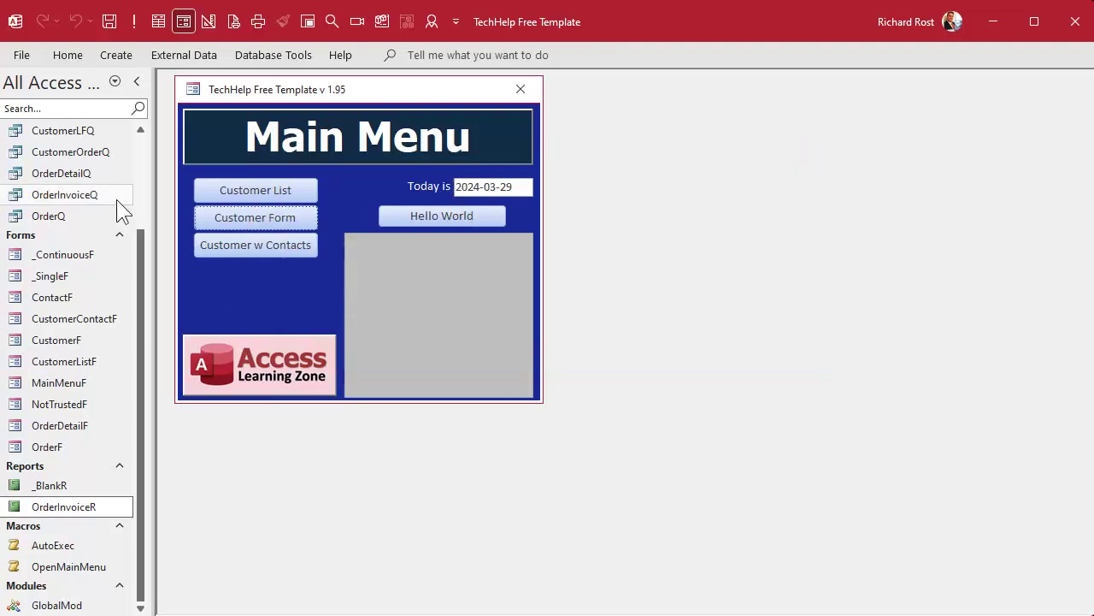
{"action": "scroll", "coordinate": [101, 194], "scroll_direction": "up", "scroll_amount": 2}
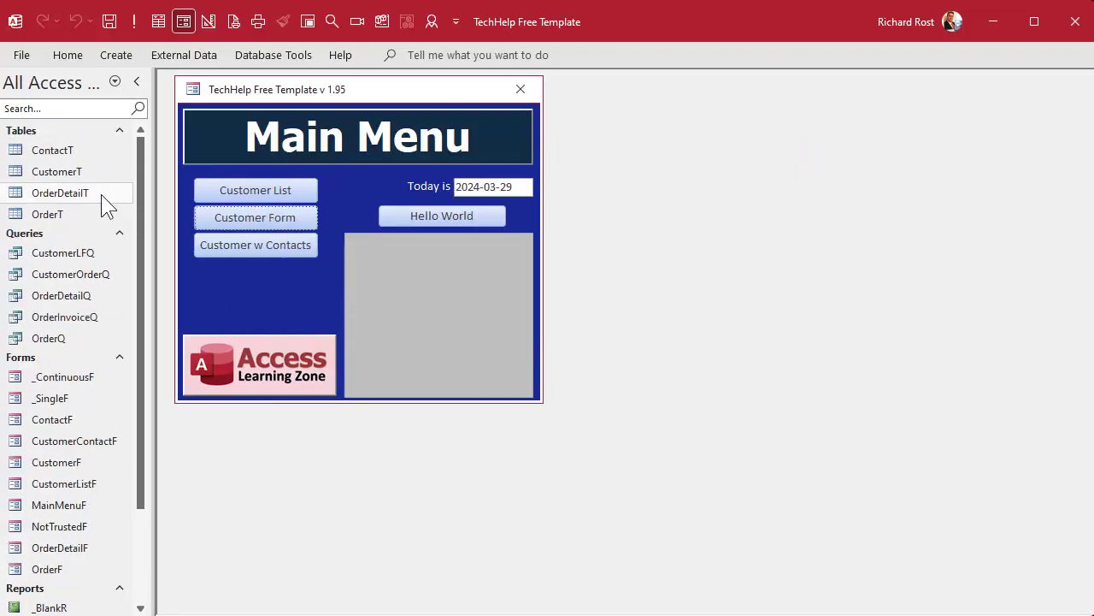
- Add a Yes/No field ShowLinePricing with default Yes to OrderT, then view its datasheet
{"action": "right_click", "coordinate": [46, 216]}
{"action": "left_click", "coordinate": [94, 254]}
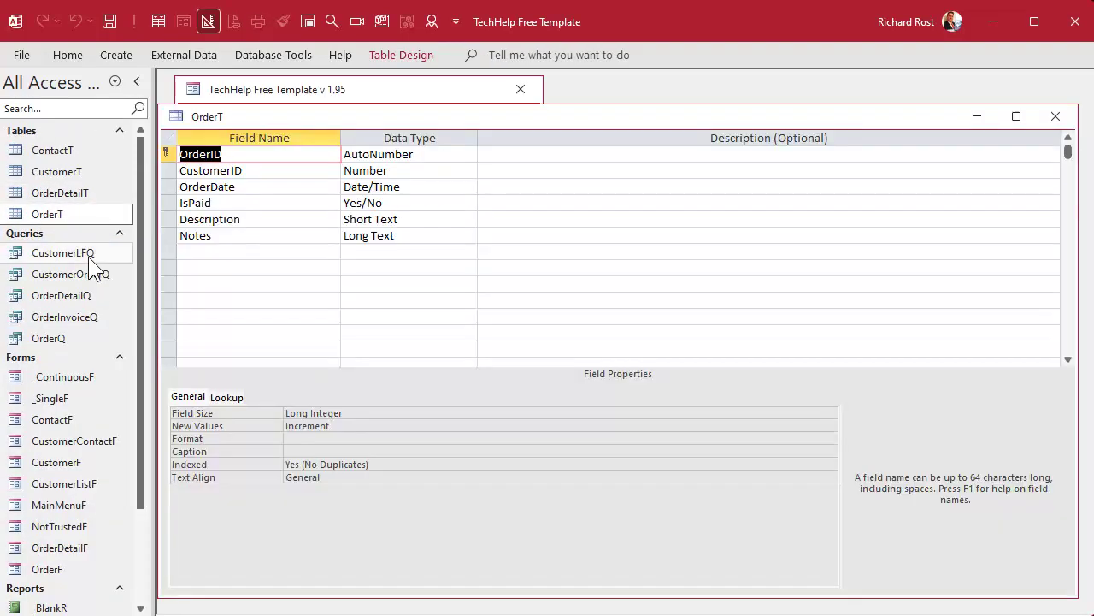
{"action": "left_click", "coordinate": [227, 252]}
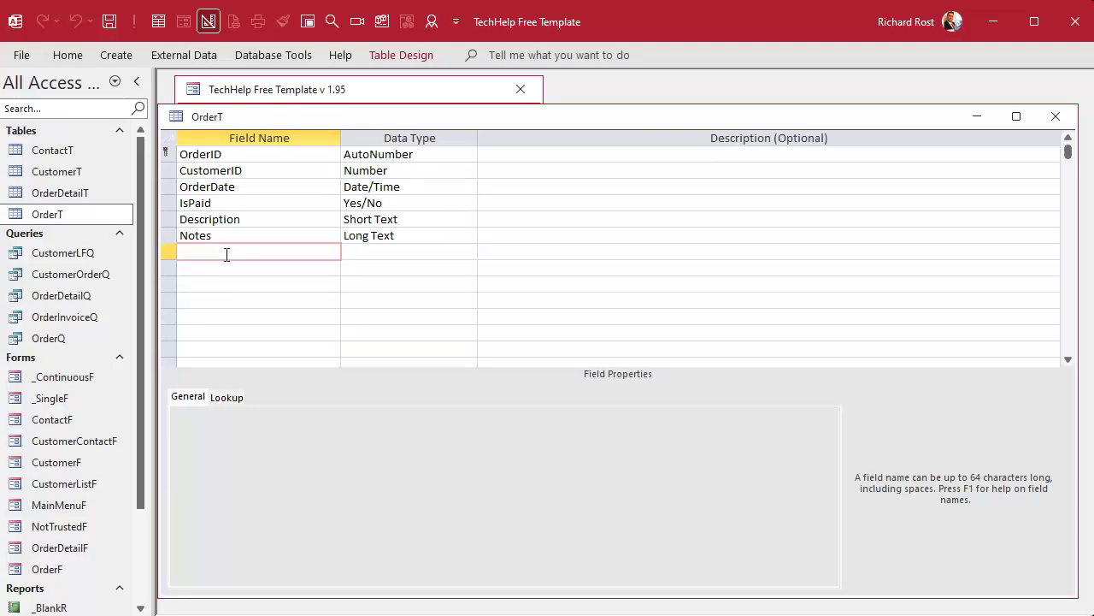
{"action": "type", "text": "ShowLinePricing"}
{"action": "key", "text": "Tab"}
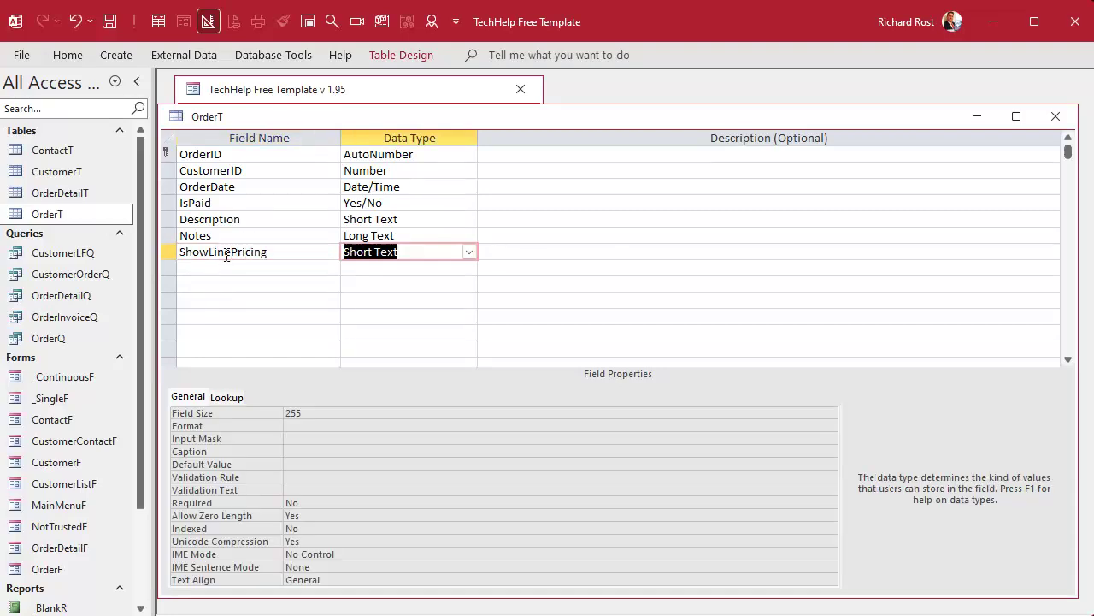
{"action": "type", "text": "yes/No"}
{"action": "key", "text": "Tab"}
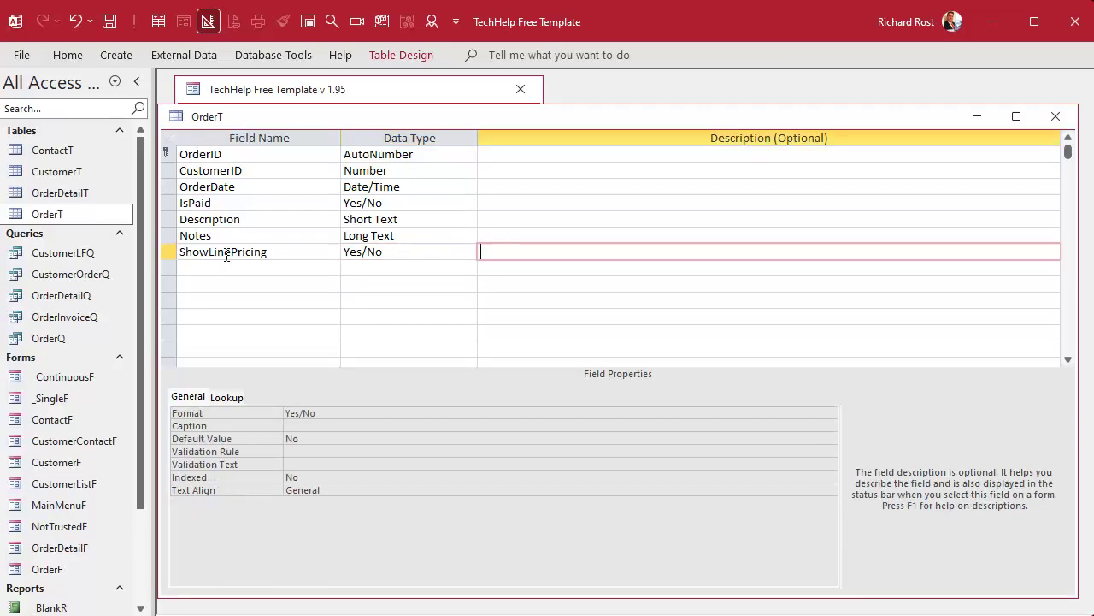
{"action": "double_click", "coordinate": [323, 437]}
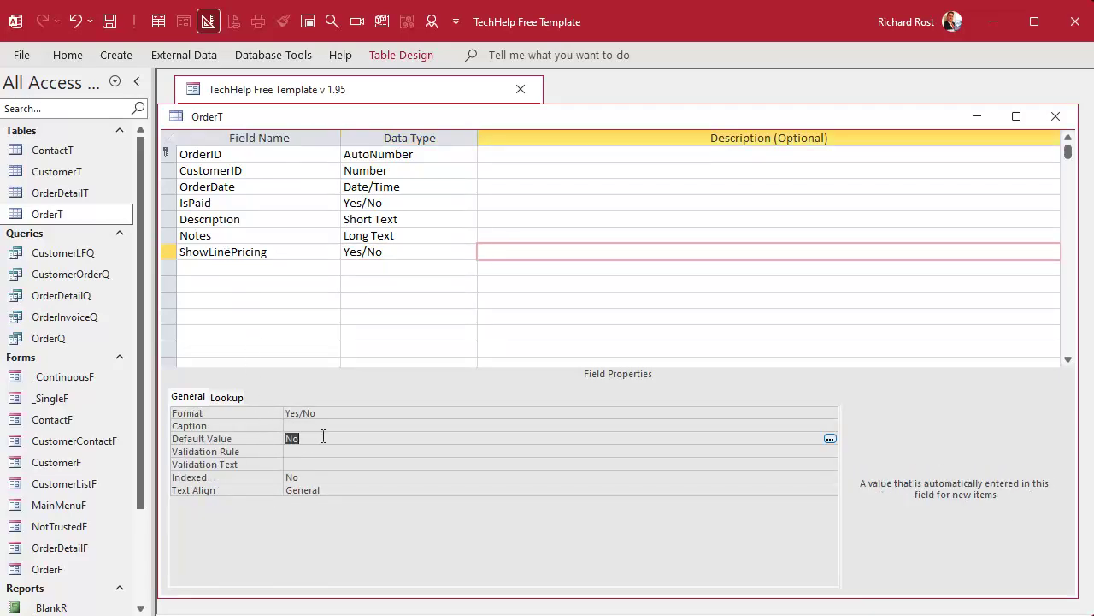
{"action": "type", "text": "Yes"}
{"action": "key", "text": "Return"}
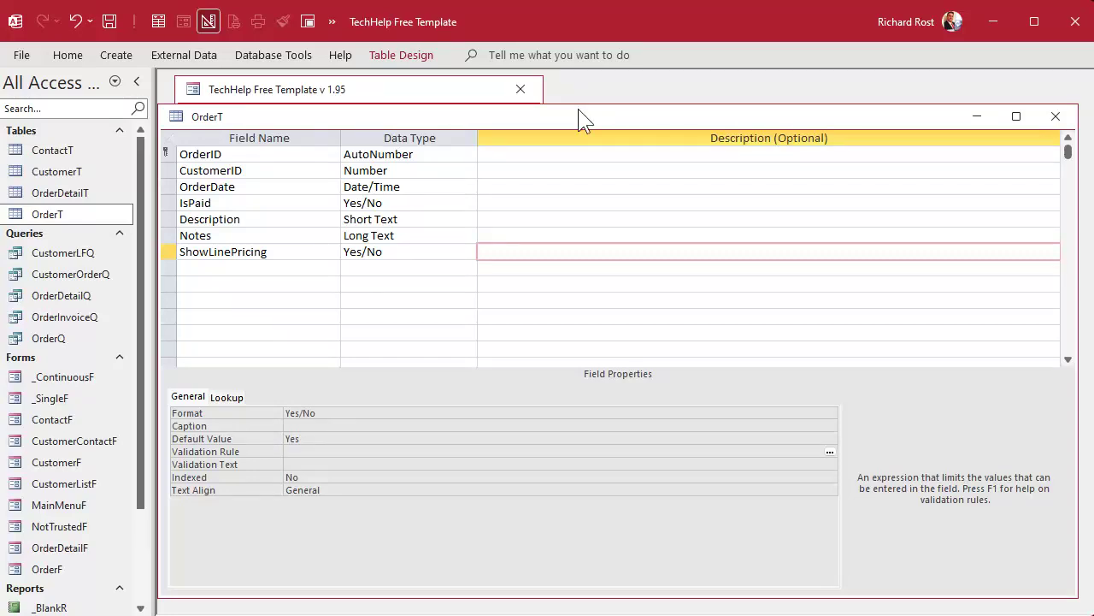
{"action": "left_click", "coordinate": [158, 21]}
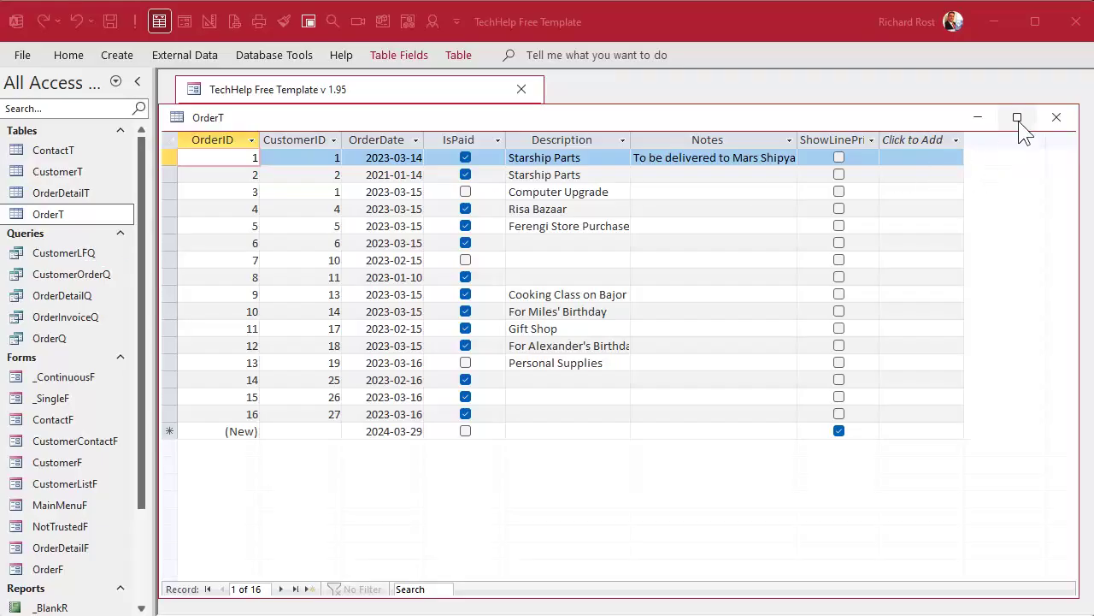
- Close OrderT and open the customer's Orders form in Design View
{"action": "left_click", "coordinate": [1056, 118]}
{"action": "left_click", "coordinate": [282, 220]}
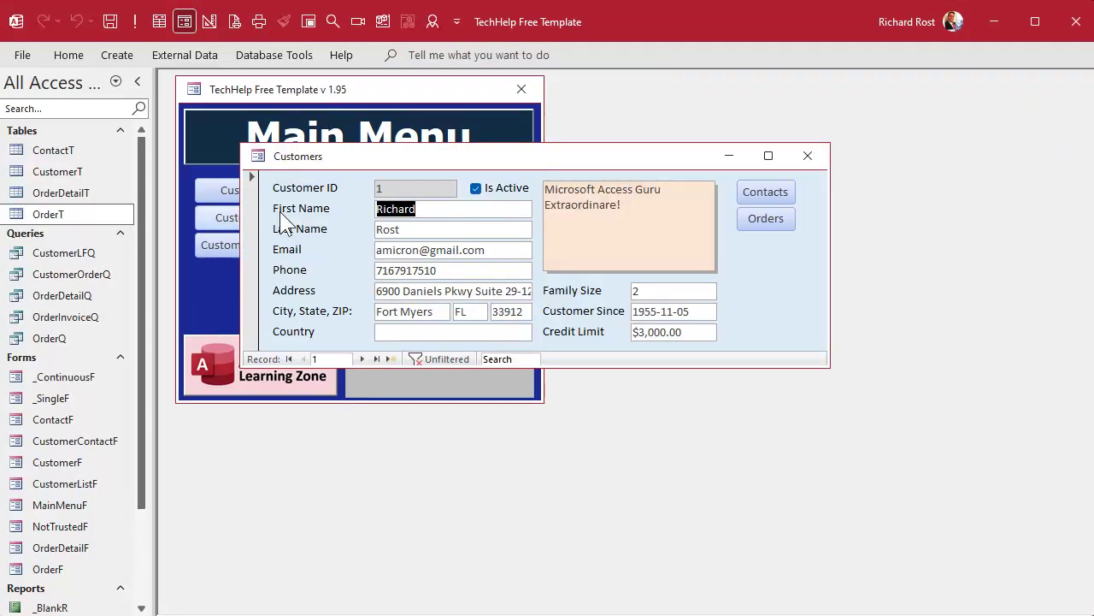
{"action": "left_click", "coordinate": [769, 220]}
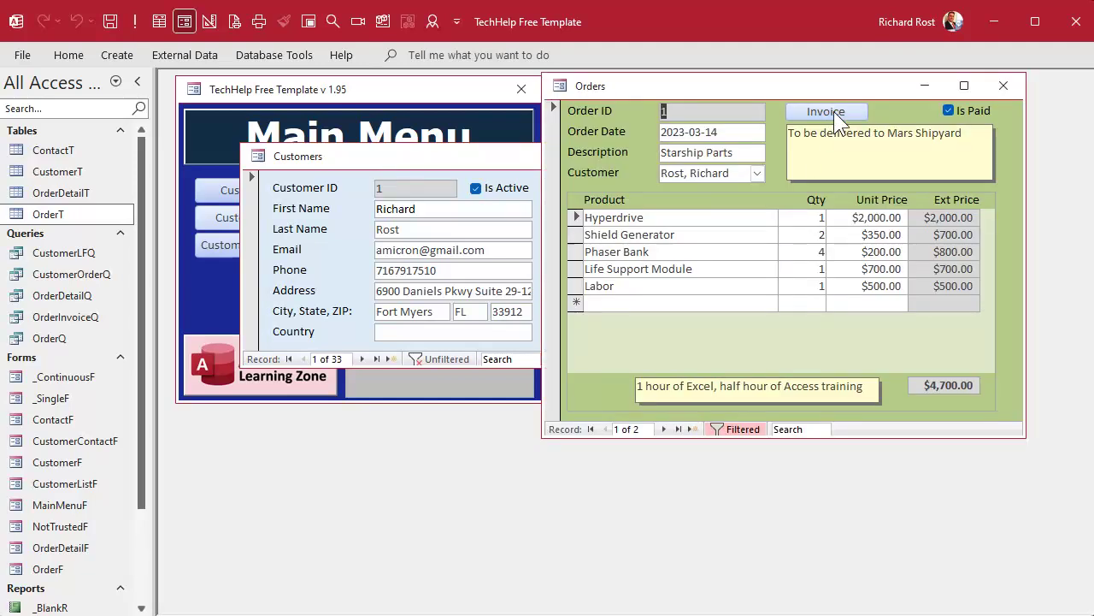
{"action": "right_click", "coordinate": [845, 91]}
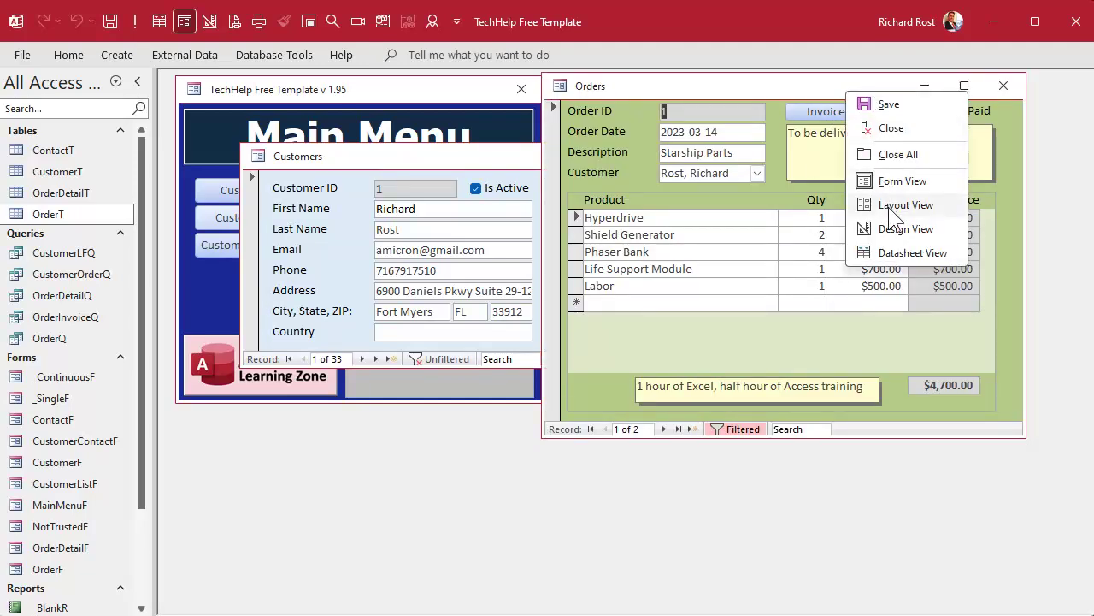
{"action": "left_click", "coordinate": [898, 230]}
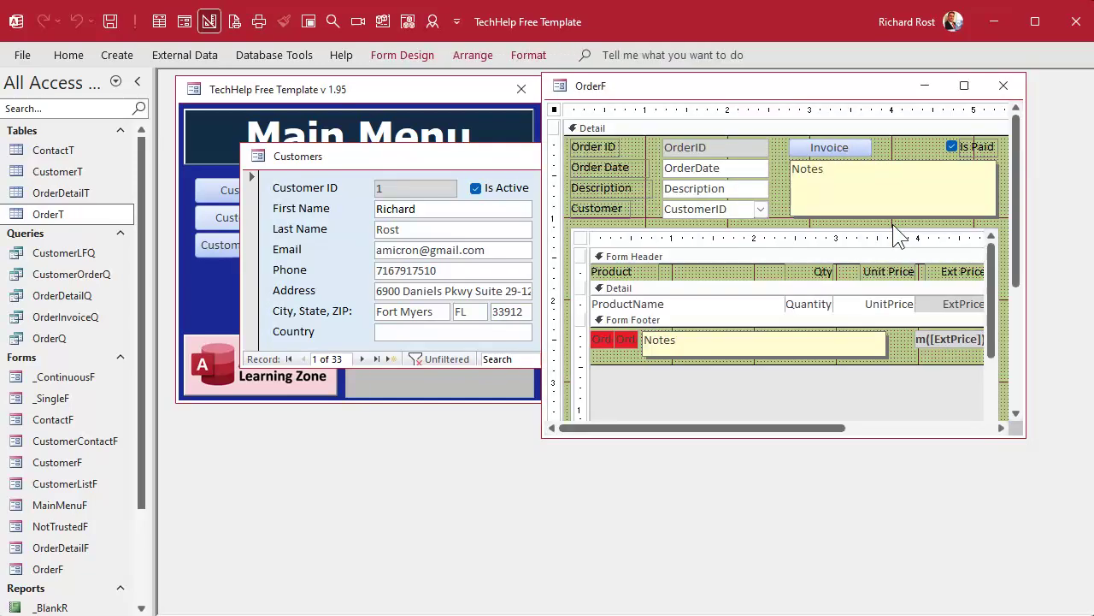
- Shorten the Notes box and place a copy of the Is Paid checkbox below it
{"action": "left_click", "coordinate": [929, 177]}
{"action": "left_click_drag", "start_coordinate": [892, 217], "coordinate": [889, 197]}
{"action": "left_click", "coordinate": [954, 147]}
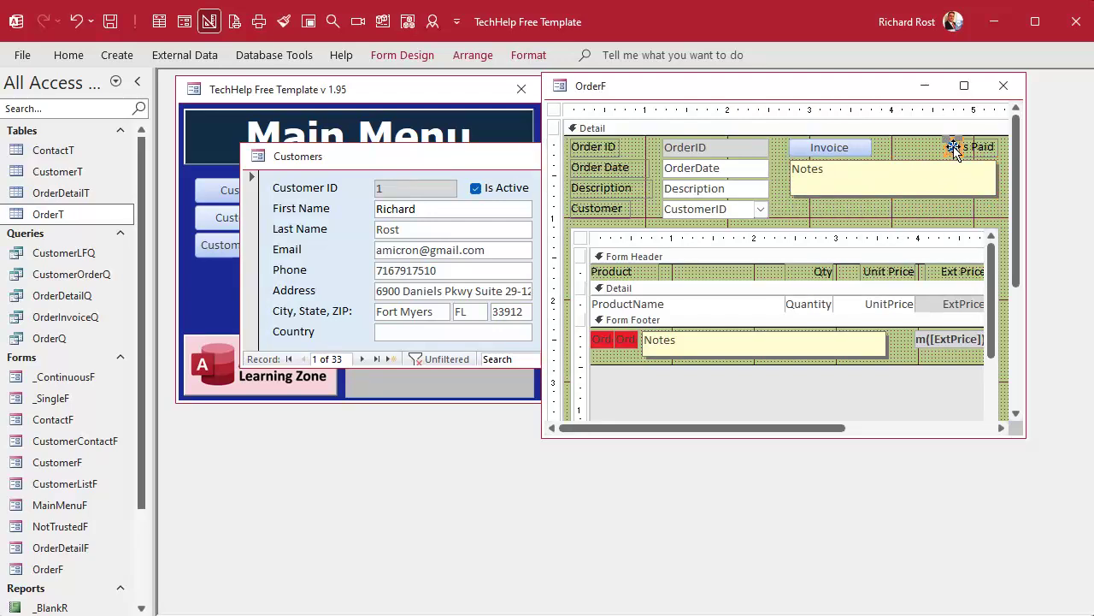
{"action": "key", "text": "ctrl+c"}
{"action": "key", "text": "ctrl+v"}
{"action": "left_click_drag", "start_coordinate": [951, 198], "coordinate": [892, 210]}
- Bind the new checkbox to ShowLinePricing and rename it from Check15 to ShowLinePricing
{"action": "double_click", "coordinate": [891, 211]}
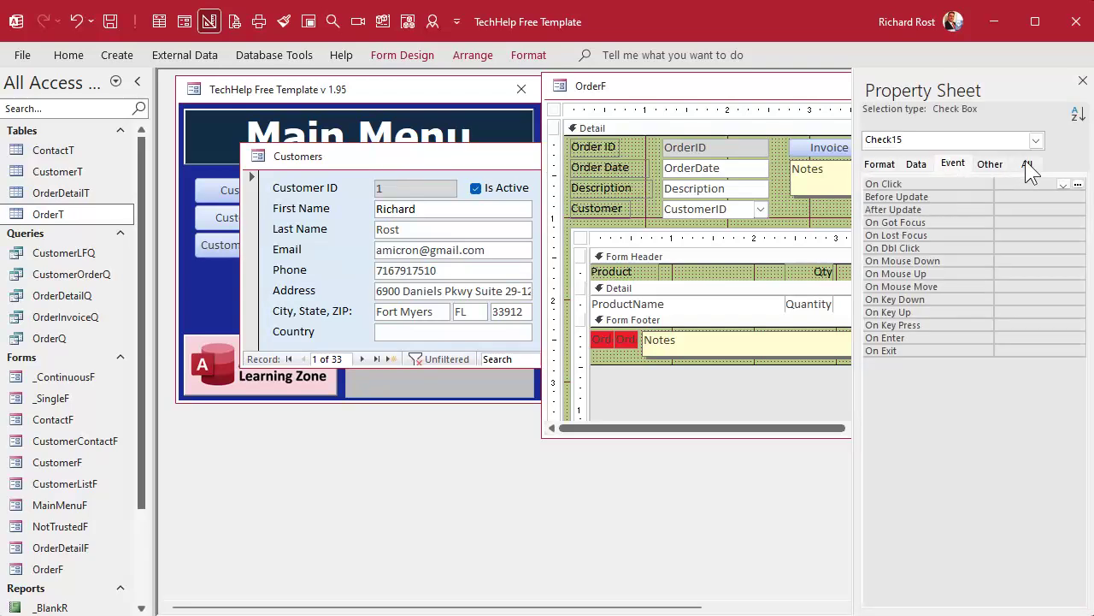
{"action": "left_click", "coordinate": [1026, 163]}
{"action": "left_click", "coordinate": [1048, 210]}
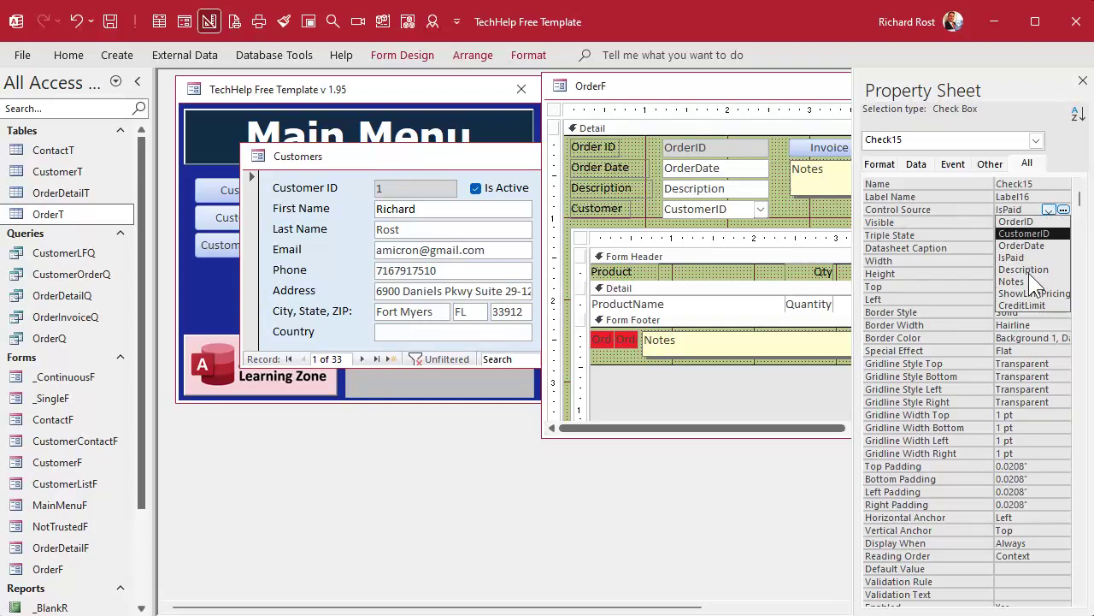
{"action": "left_click", "coordinate": [1032, 292]}
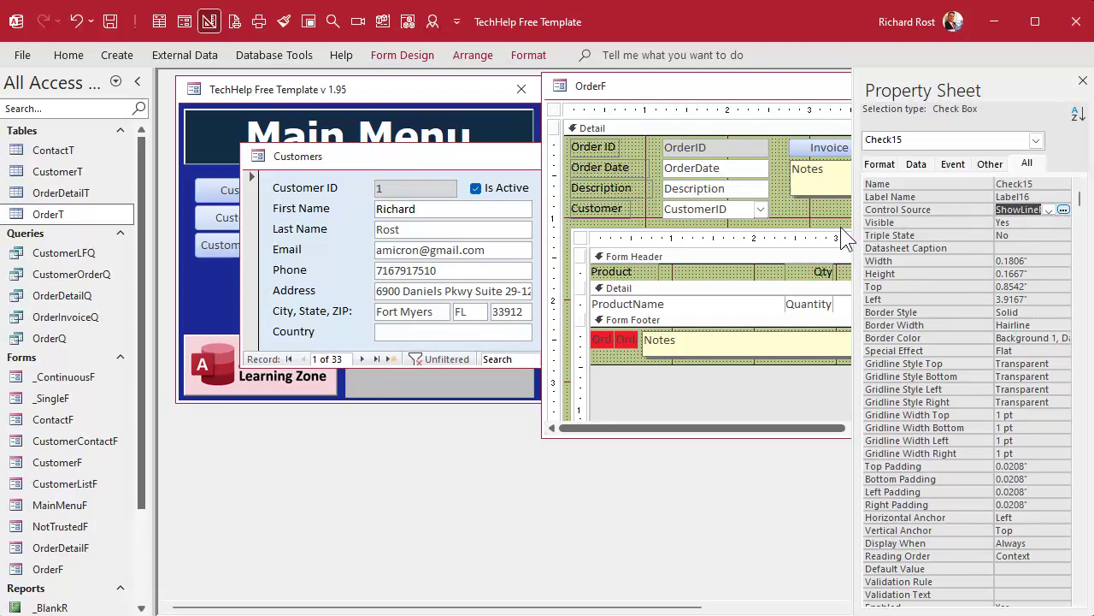
{"action": "left_click_drag", "start_coordinate": [826, 235], "coordinate": [802, 235]}
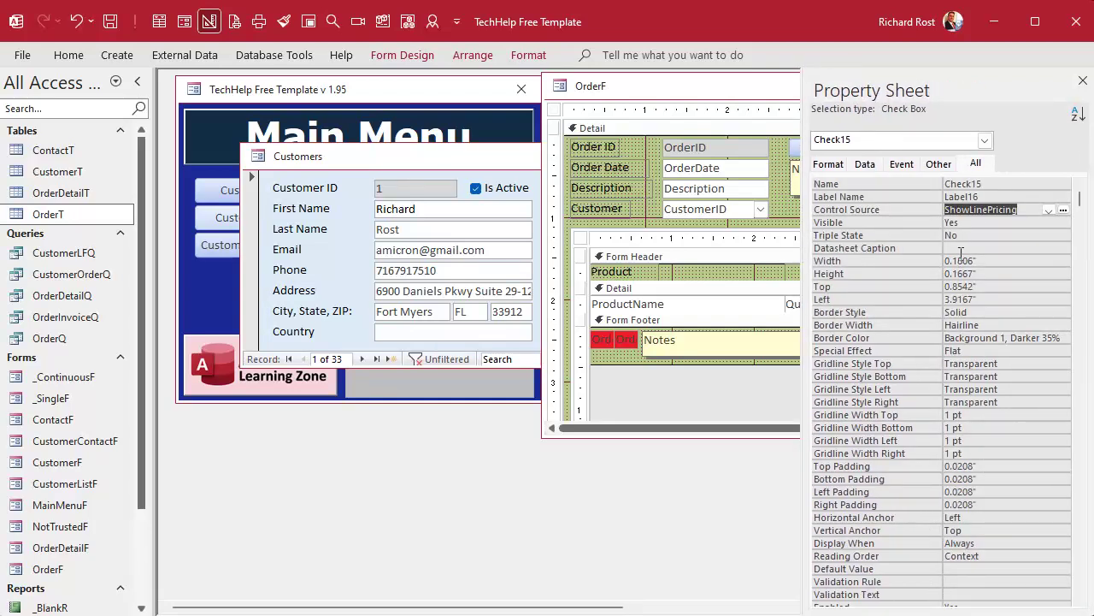
{"action": "double_click", "coordinate": [979, 183]}
{"action": "key", "text": "ctrl+v"}
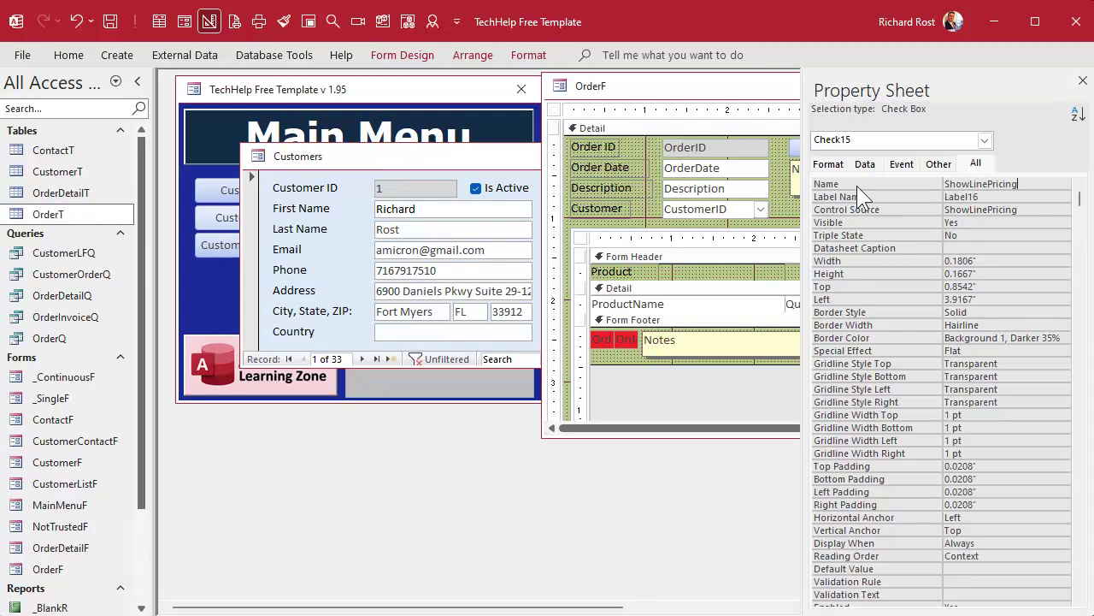
{"action": "key", "text": "Tab"}
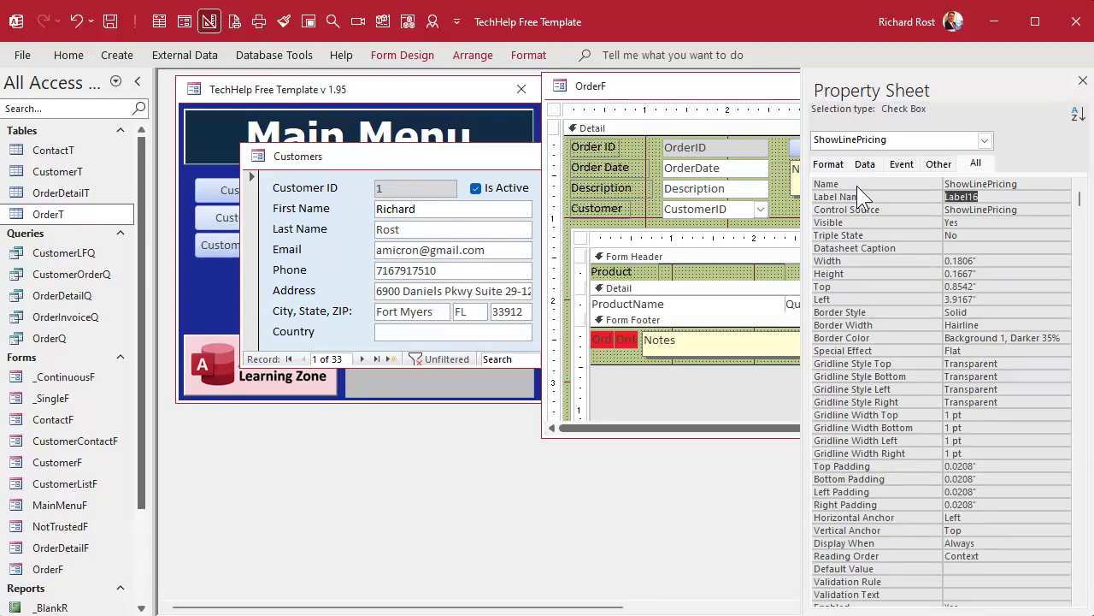
{"action": "left_click", "coordinate": [1083, 81]}
- Widen the checkbox label, relabel it 'Show Line Pricing', and close the form design
{"action": "left_click", "coordinate": [922, 218]}
{"action": "left_click_drag", "start_coordinate": [939, 213], "coordinate": [996, 214]}
{"action": "key", "text": "F2"}
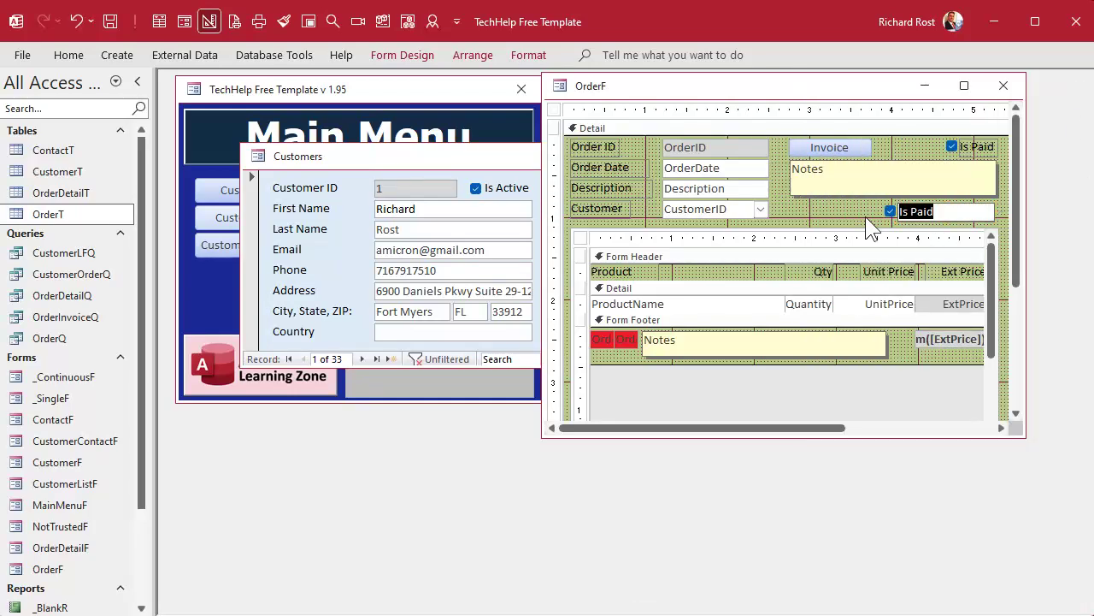
{"action": "type", "text": "Show Line Pricing"}
{"action": "key", "text": "Return"}
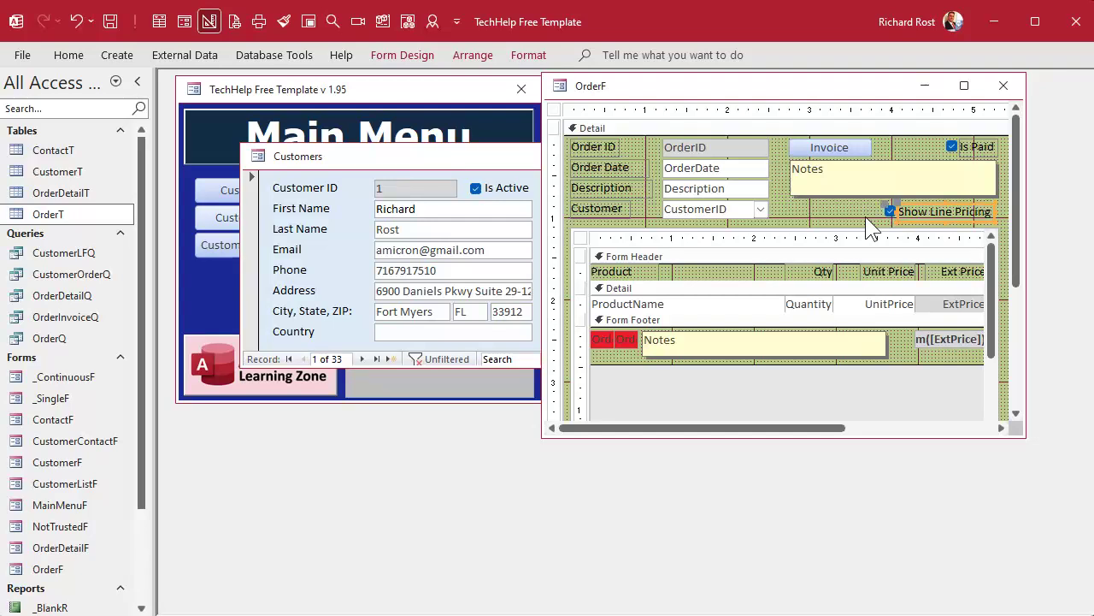
{"action": "left_click", "coordinate": [865, 216]}
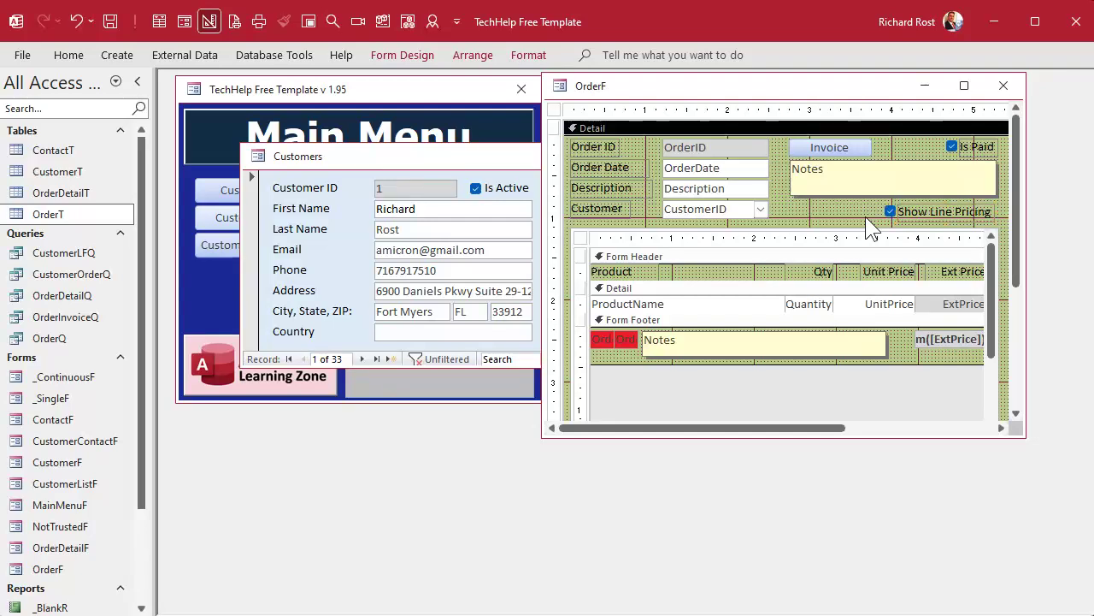
{"action": "left_click", "coordinate": [1004, 86]}
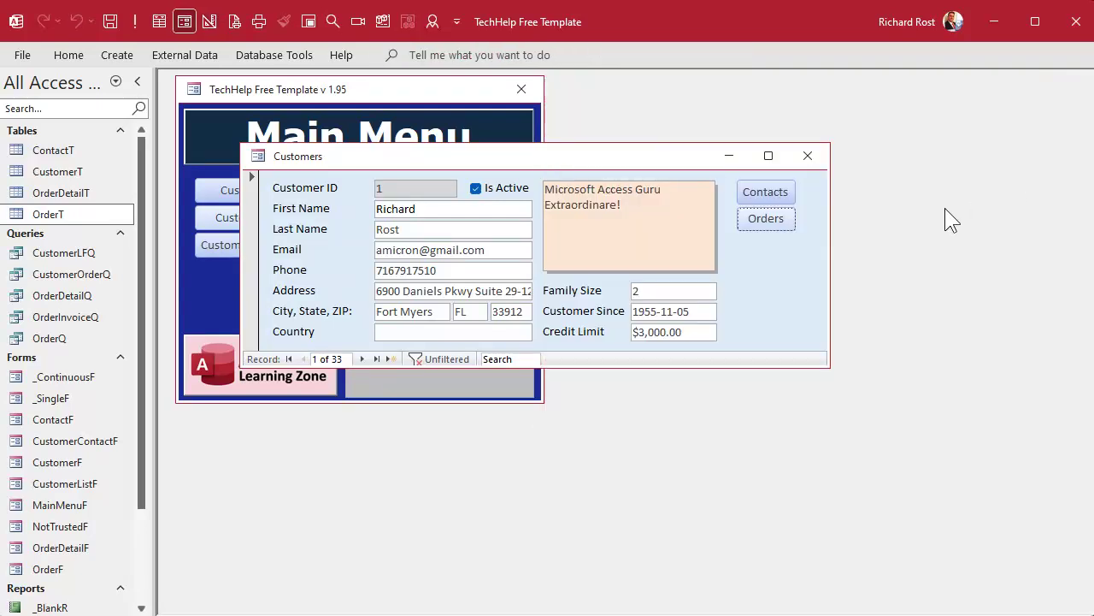
- Preview order 1's invoice from the customer's orders, then switch OrderInvoiceR to Design View
{"action": "left_click", "coordinate": [768, 218]}
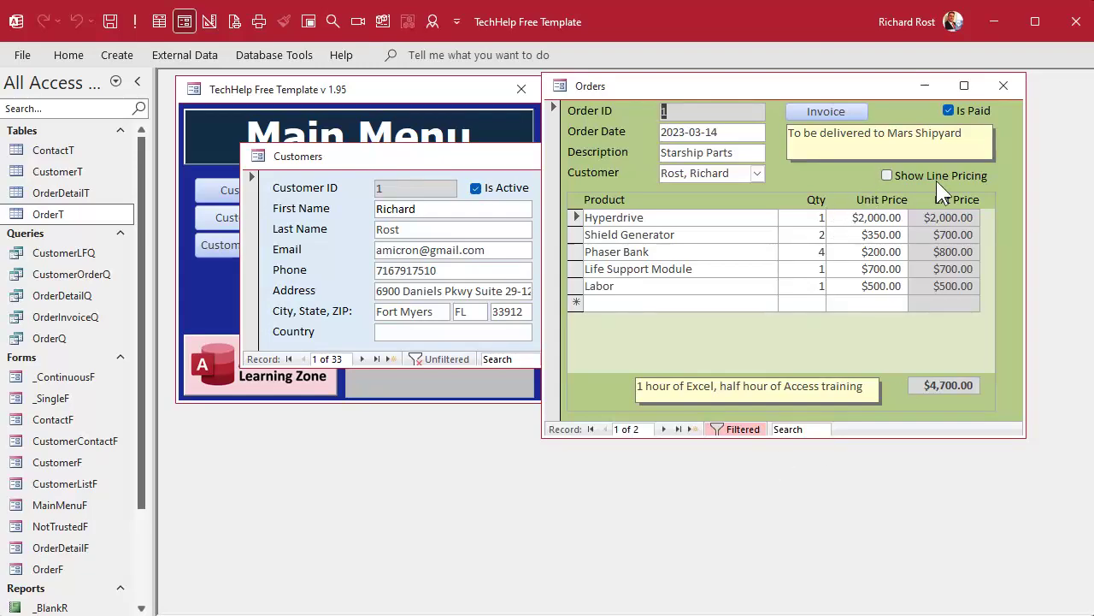
{"action": "left_click", "coordinate": [820, 107]}
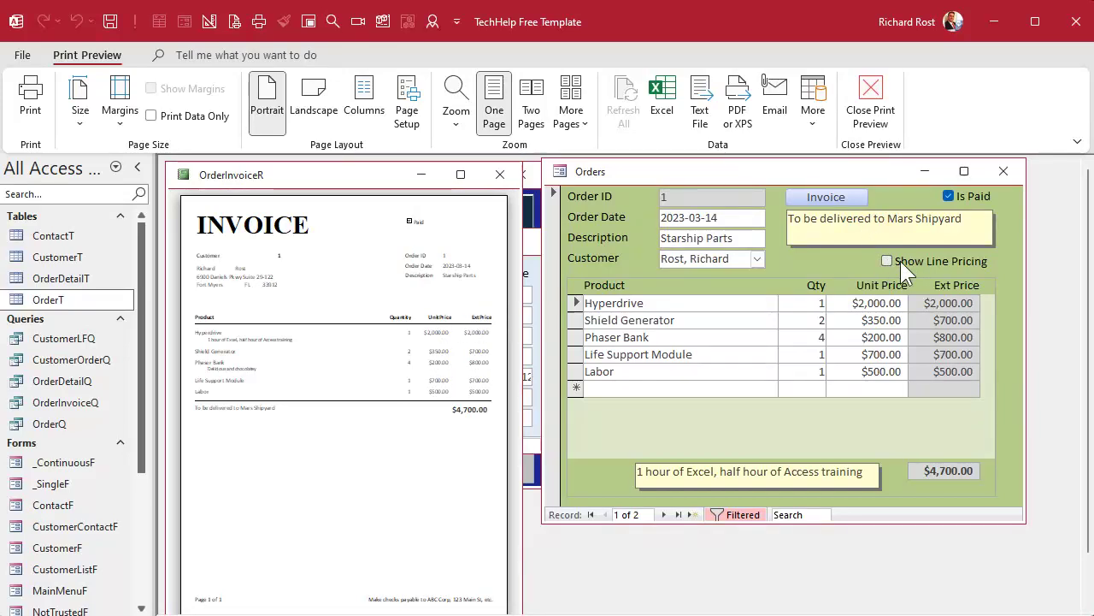
{"action": "right_click", "coordinate": [334, 184]}
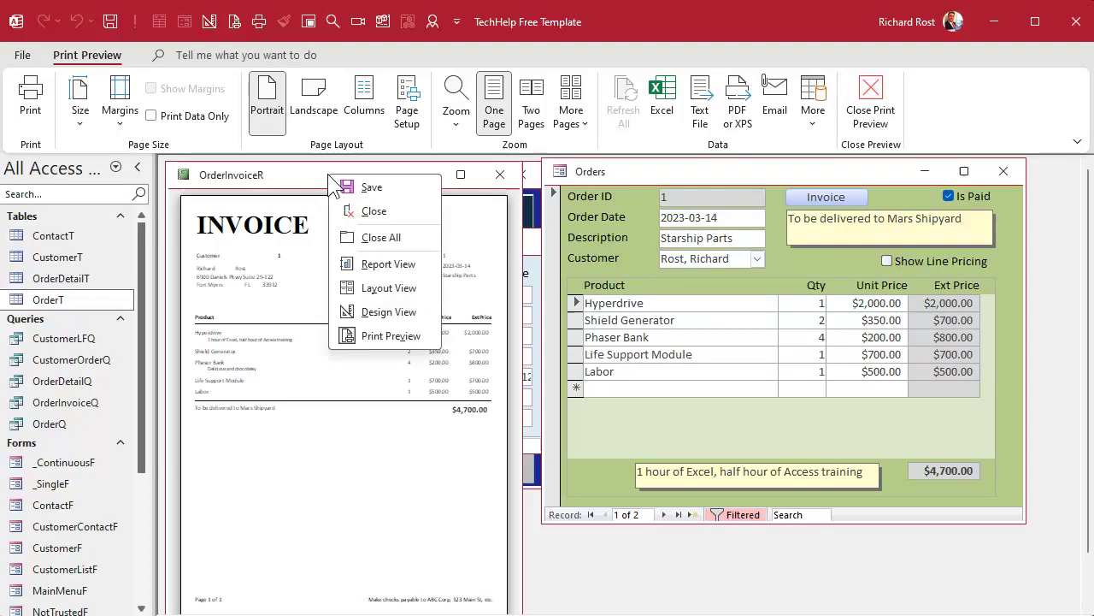
{"action": "left_click", "coordinate": [386, 310]}
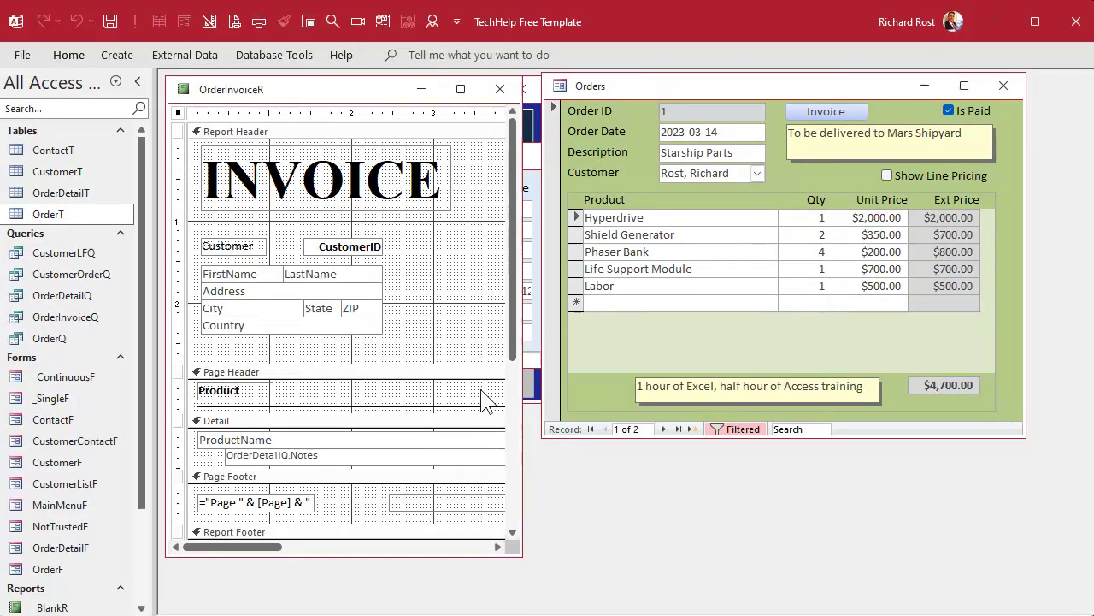
- Widen the OrderInvoiceR design window and select the UnitPrice and ExtPrice controls and Detail section
{"action": "left_click_drag", "start_coordinate": [522, 389], "coordinate": [931, 394]}
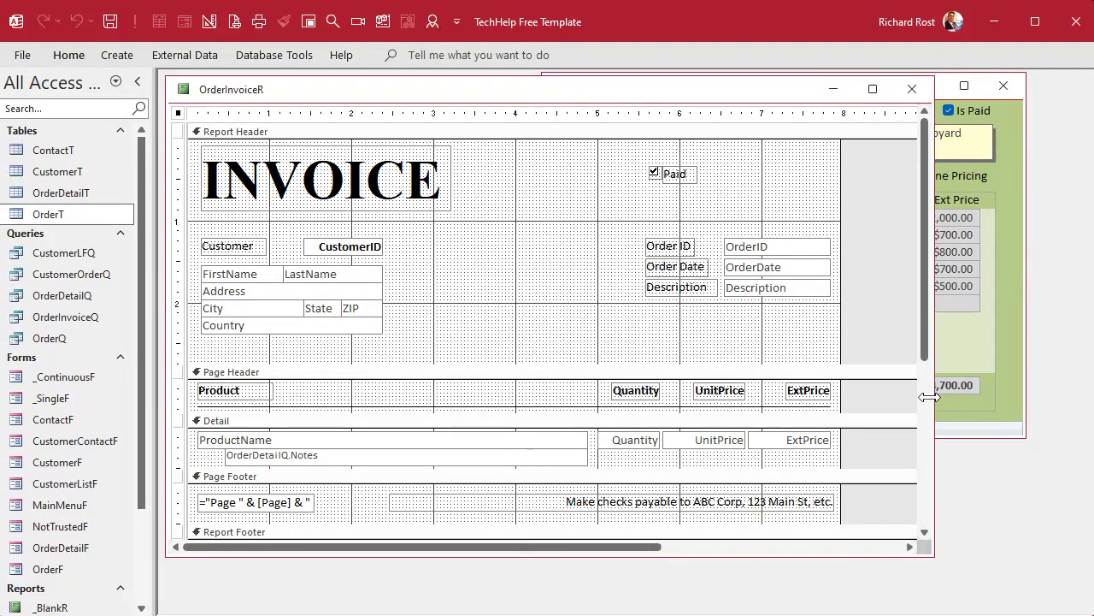
{"action": "left_click", "coordinate": [708, 439]}
{"action": "left_click", "coordinate": [784, 437]}
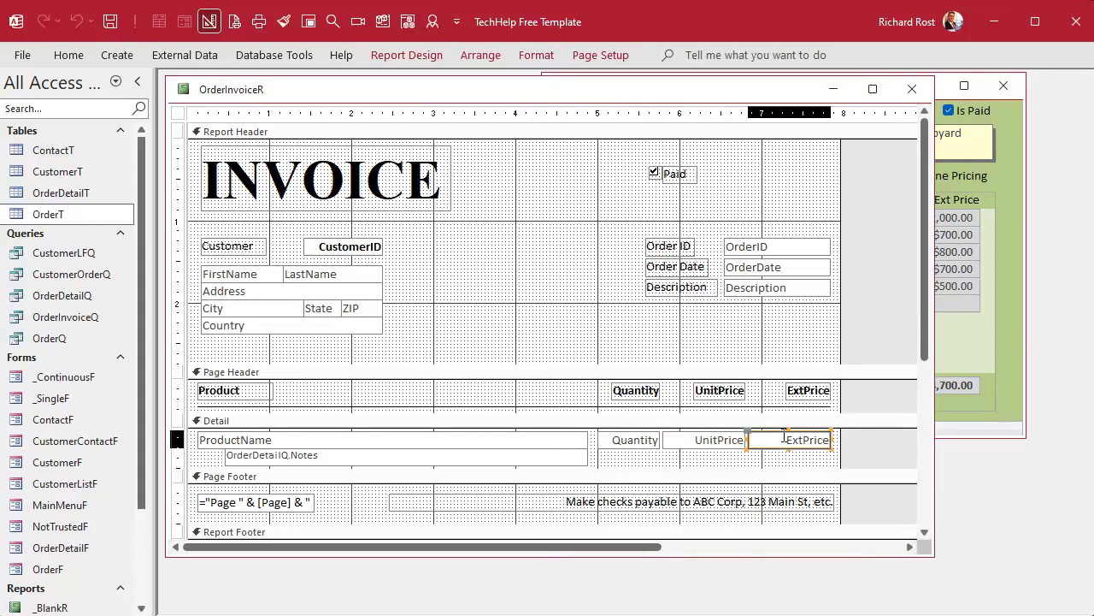
{"action": "left_click", "coordinate": [716, 440]}
{"action": "left_click", "coordinate": [769, 441]}
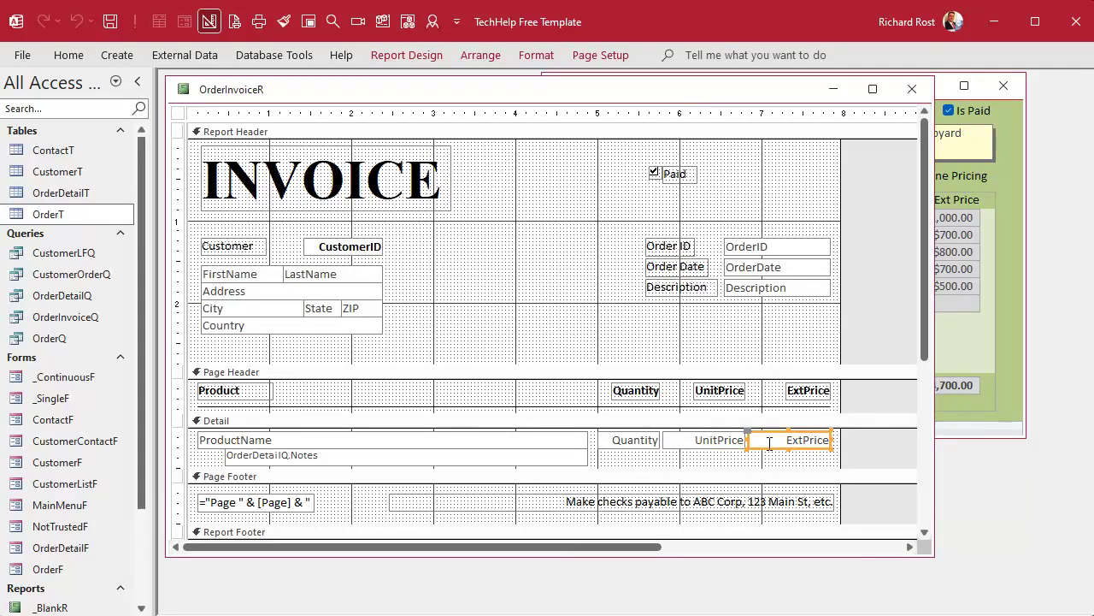
{"action": "left_click", "coordinate": [691, 420]}
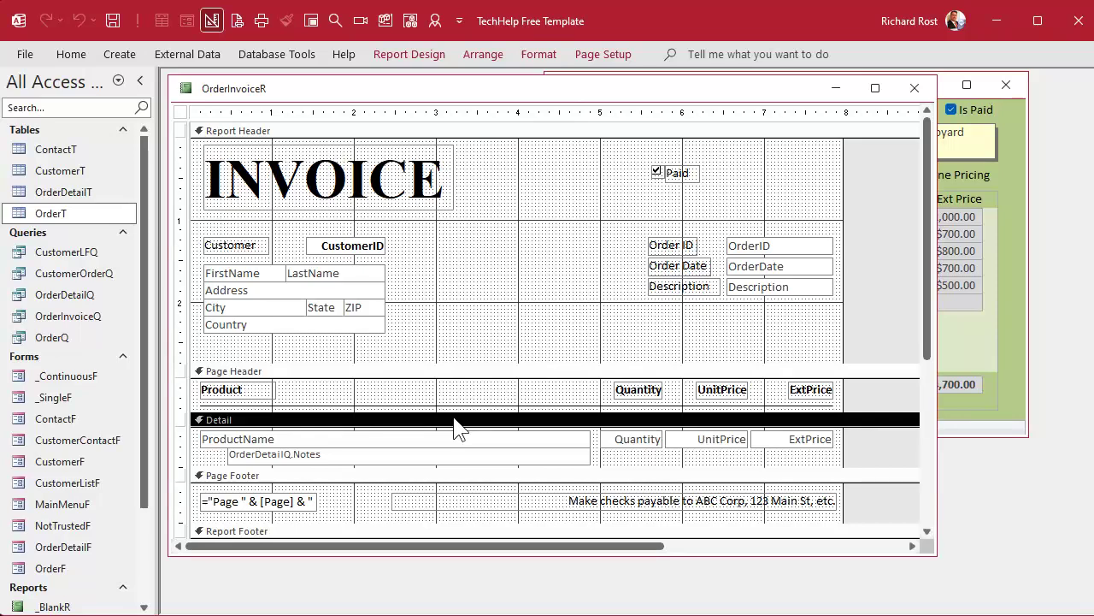
- Build a code event procedure for the Detail section's On Format event
{"action": "double_click", "coordinate": [455, 419]}
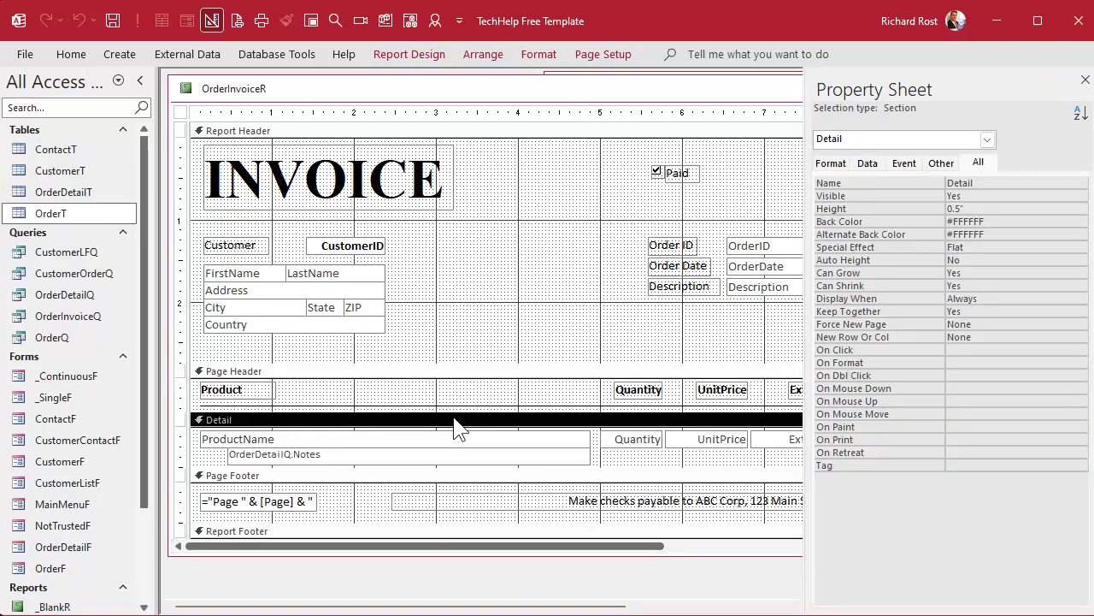
{"action": "left_click", "coordinate": [906, 164]}
{"action": "left_click", "coordinate": [996, 197]}
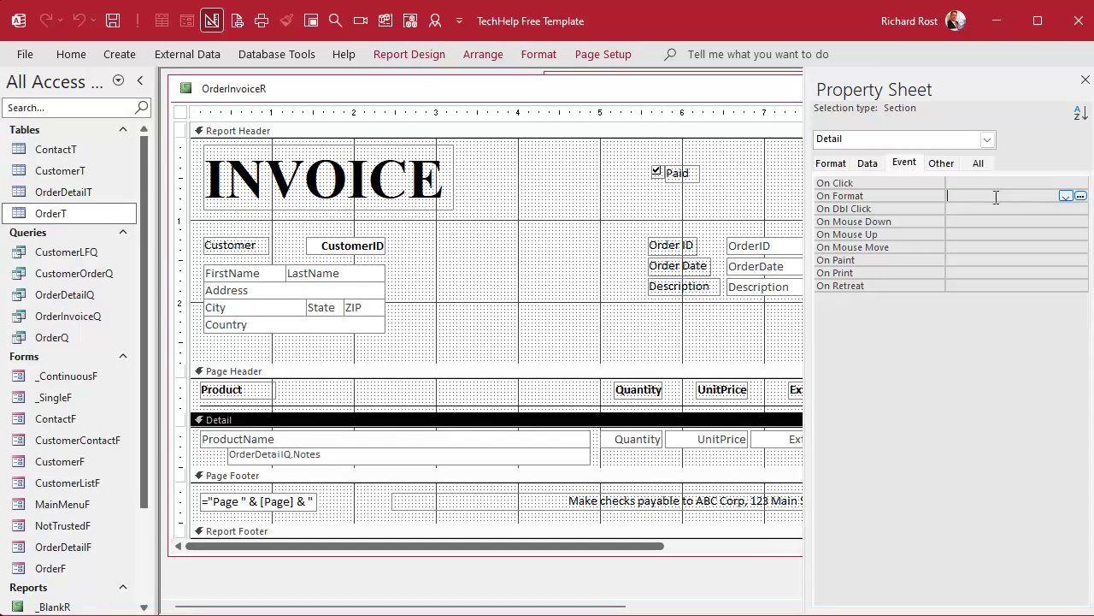
{"action": "left_click", "coordinate": [1081, 196]}
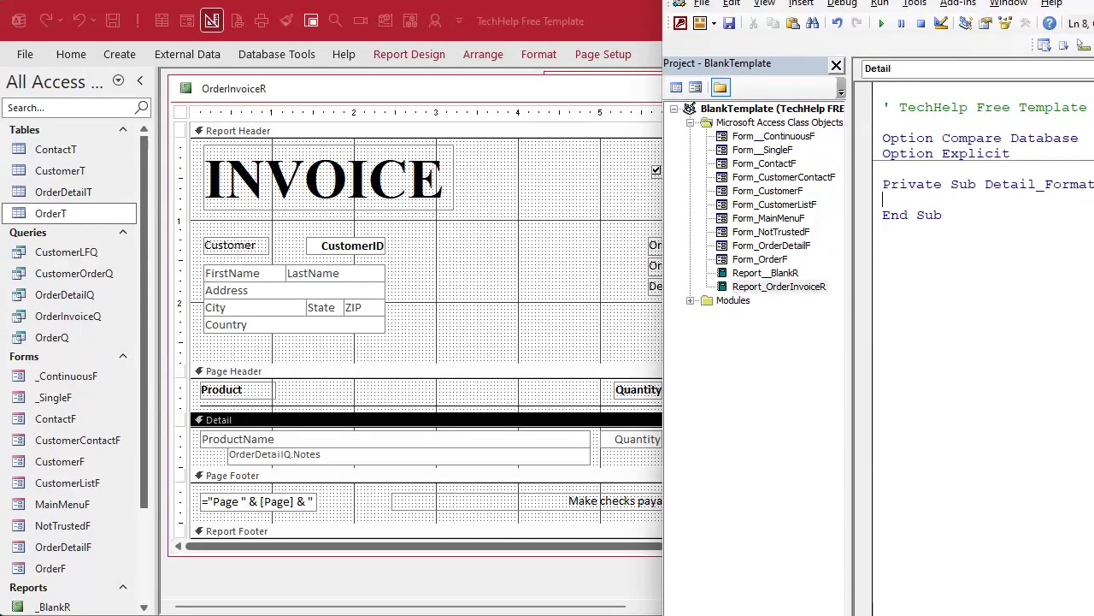
- Write an 'If ShowLinePricing Then … Else … End If' block in Detail_Format
{"action": "left_click_drag", "start_coordinate": [708, 27], "coordinate": [685, 31]}
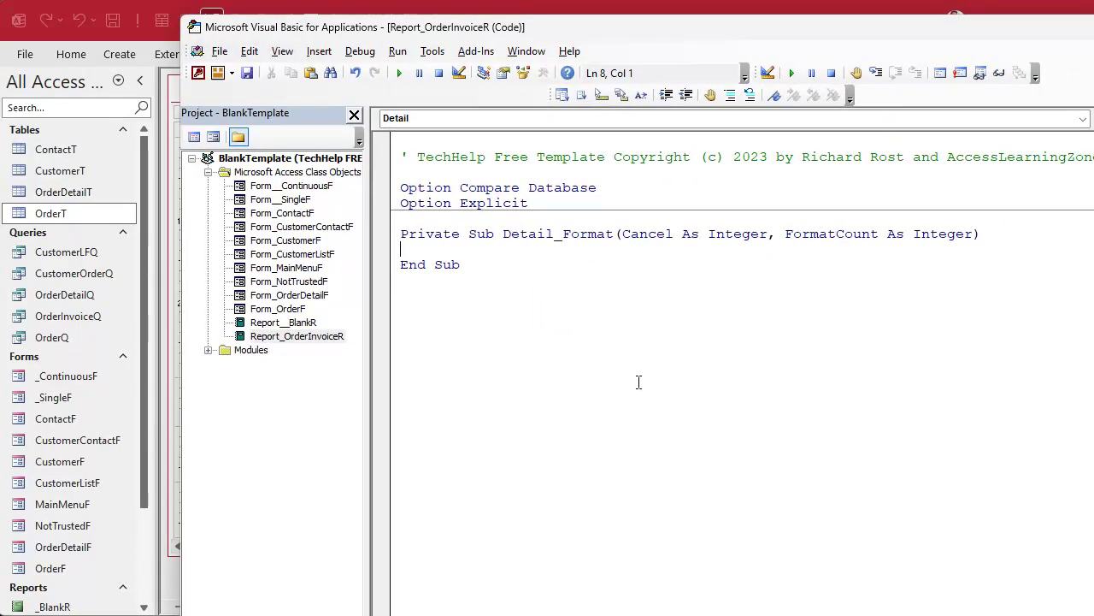
{"action": "key", "text": "Return"}
{"action": "key", "text": "Tab"}
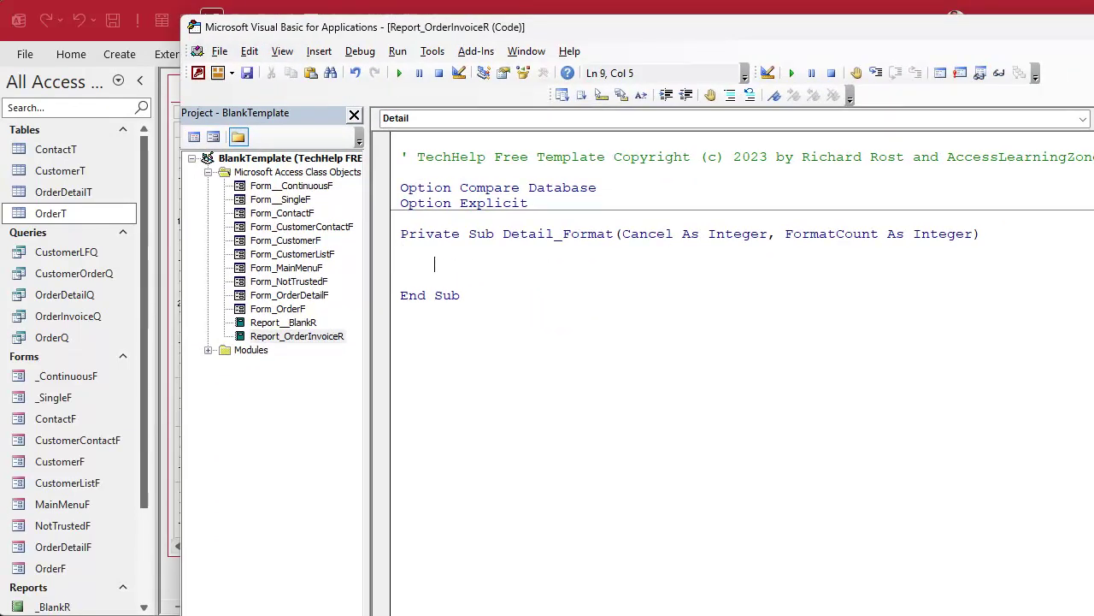
{"action": "type", "text": "if ShowLinePricing"}
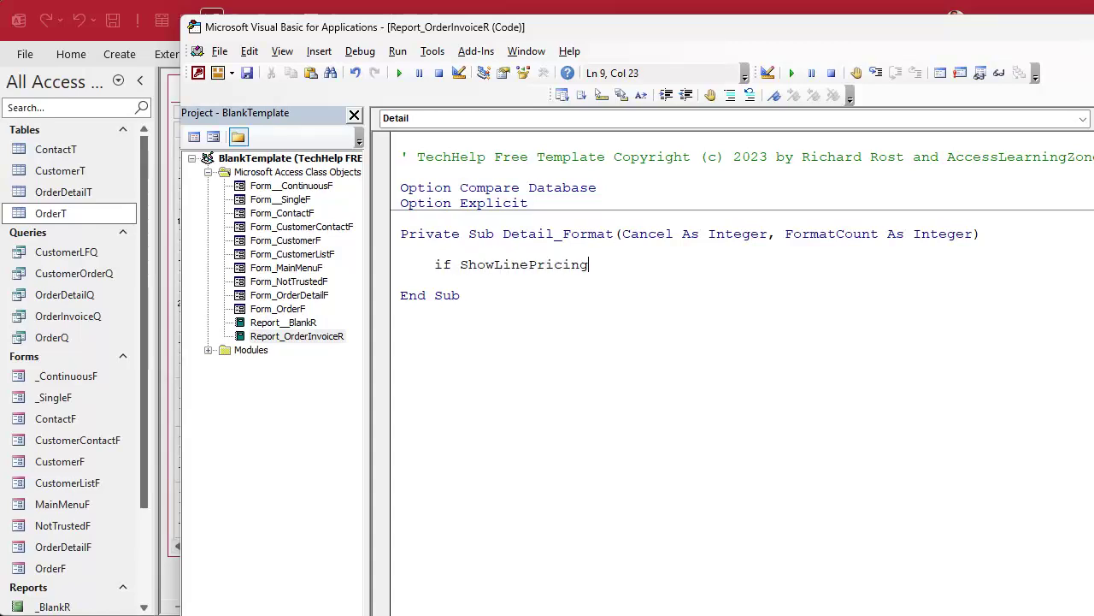
{"action": "type", "text": " Then"}
{"action": "key", "text": "Return"}
{"action": "key", "text": "Return"}
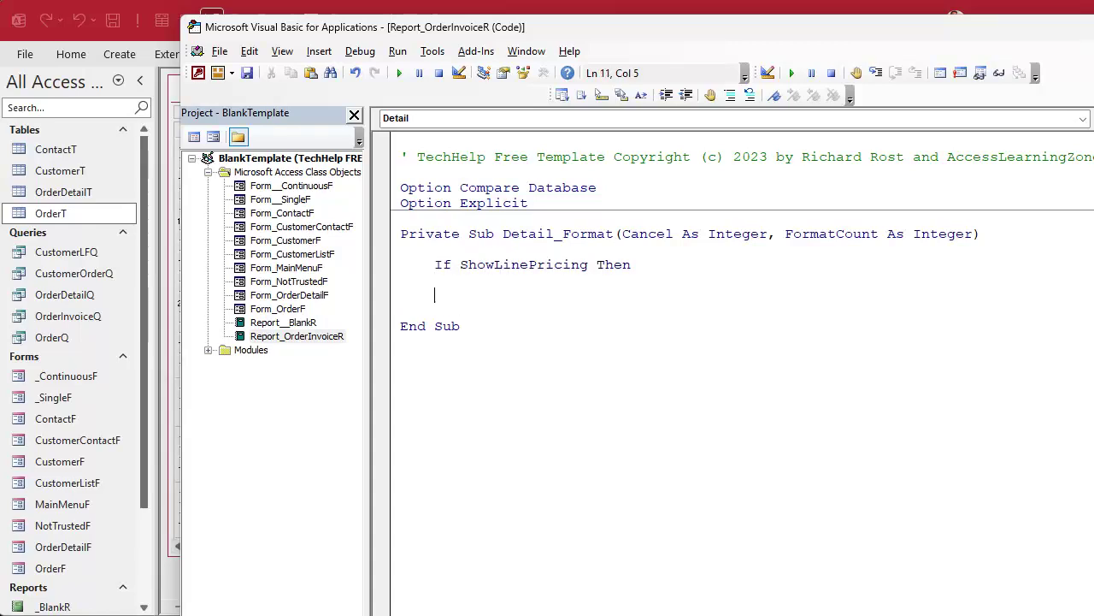
{"action": "type", "text": "Else"}
{"action": "key", "text": "Return"}
{"action": "key", "text": "Return"}
{"action": "type", "text": "End iF"}
- Set UnitPrice.Visible and ExtPrice.Visible to True inside the If branch
{"action": "left_click", "coordinate": [435, 311]}
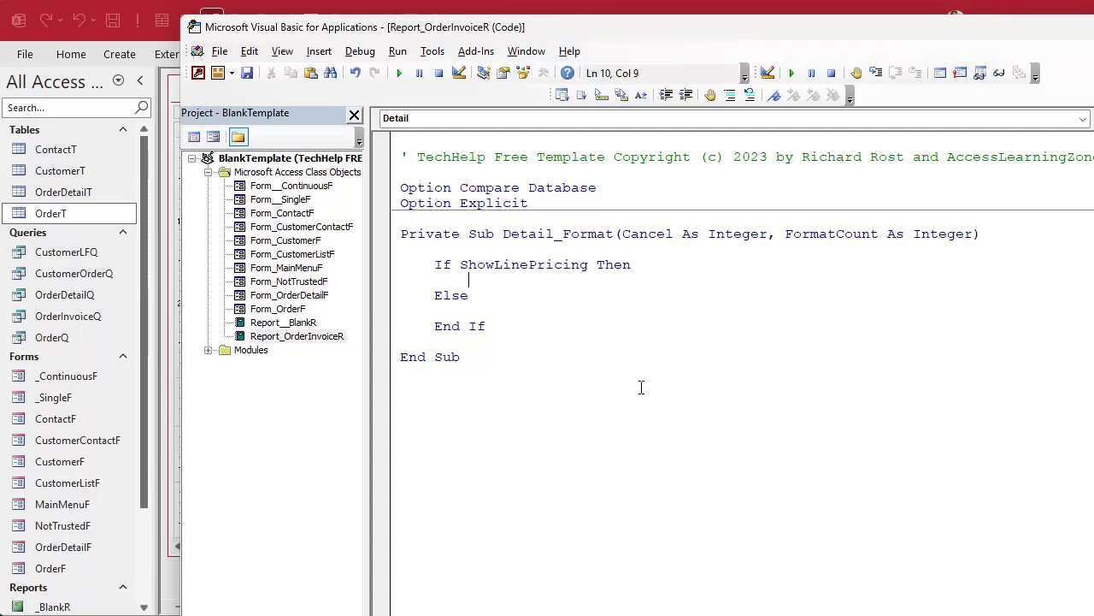
{"action": "type", "text": "unitprice"}
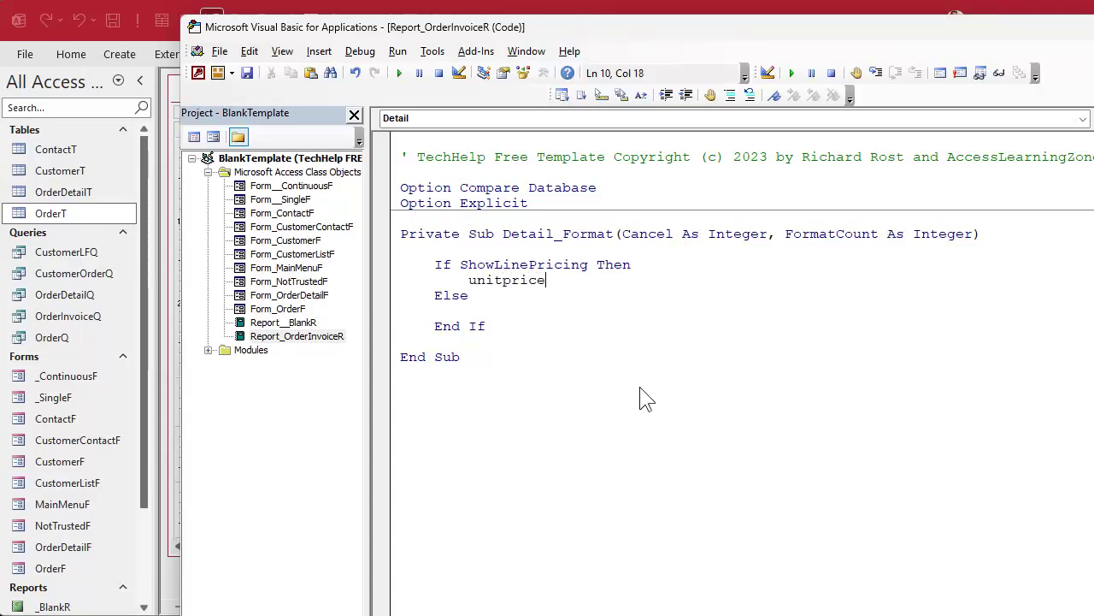
{"action": "type", "text": ".visible = true"}
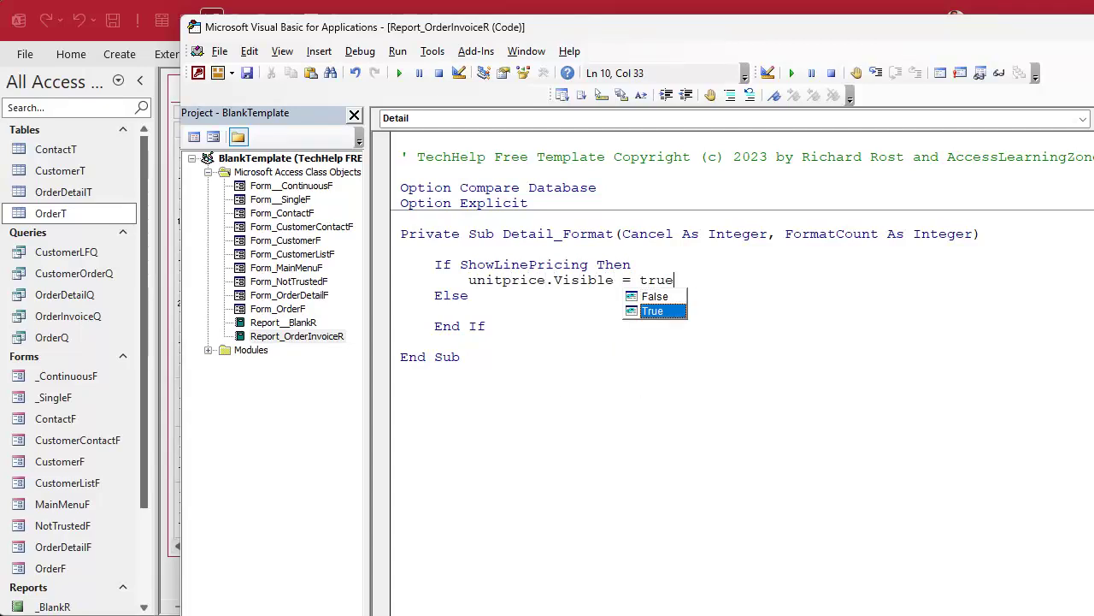
{"action": "key", "text": "Return"}
{"action": "type", "text": "ext"}
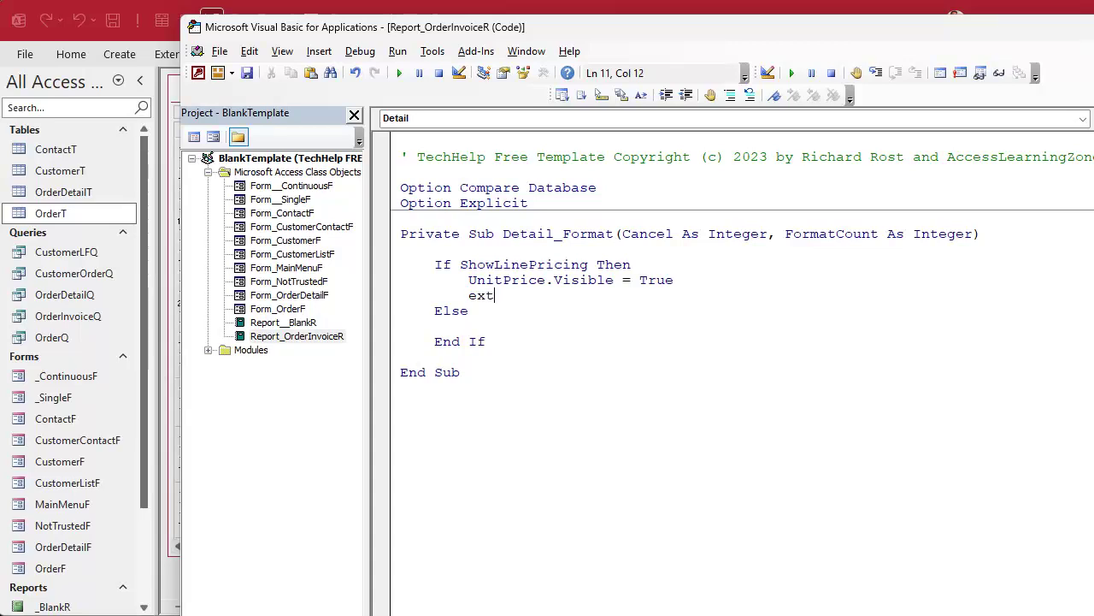
{"action": "type", "text": "price.visible = true"}
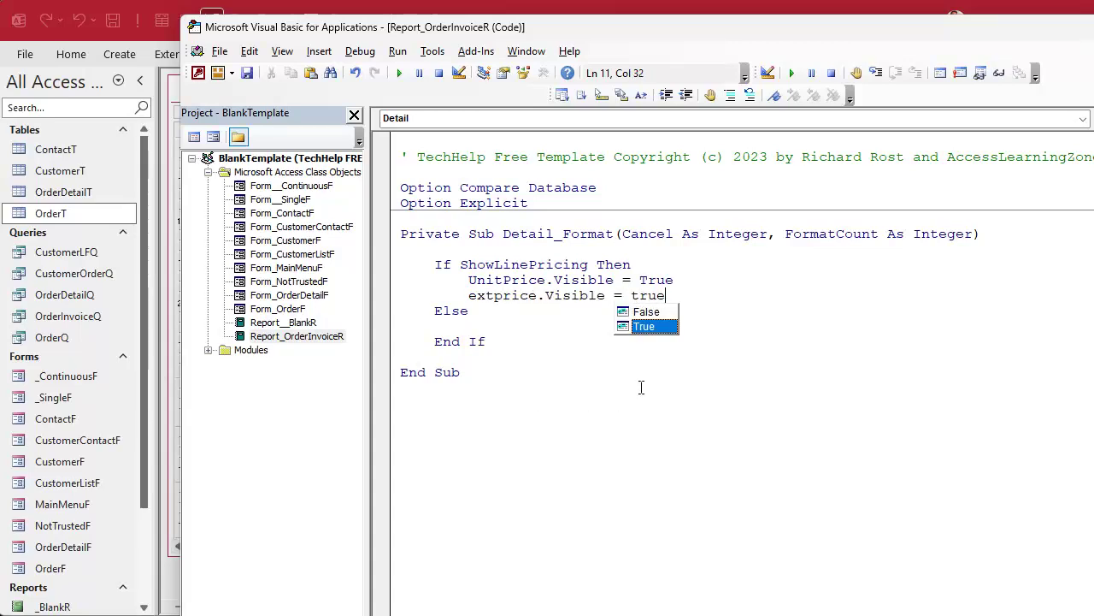
{"action": "key", "text": "Down"}
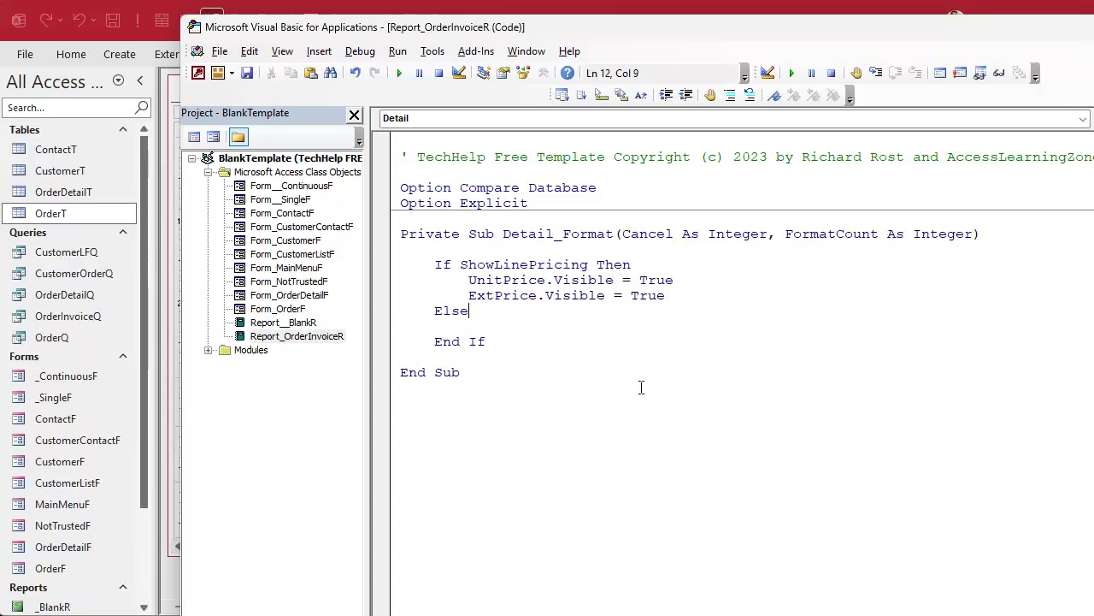
- Paste both visibility lines under Else set to False, then return to Access
{"action": "left_click_drag", "start_coordinate": [469, 280], "coordinate": [724, 288]}
{"action": "key", "text": "ctrl+c"}
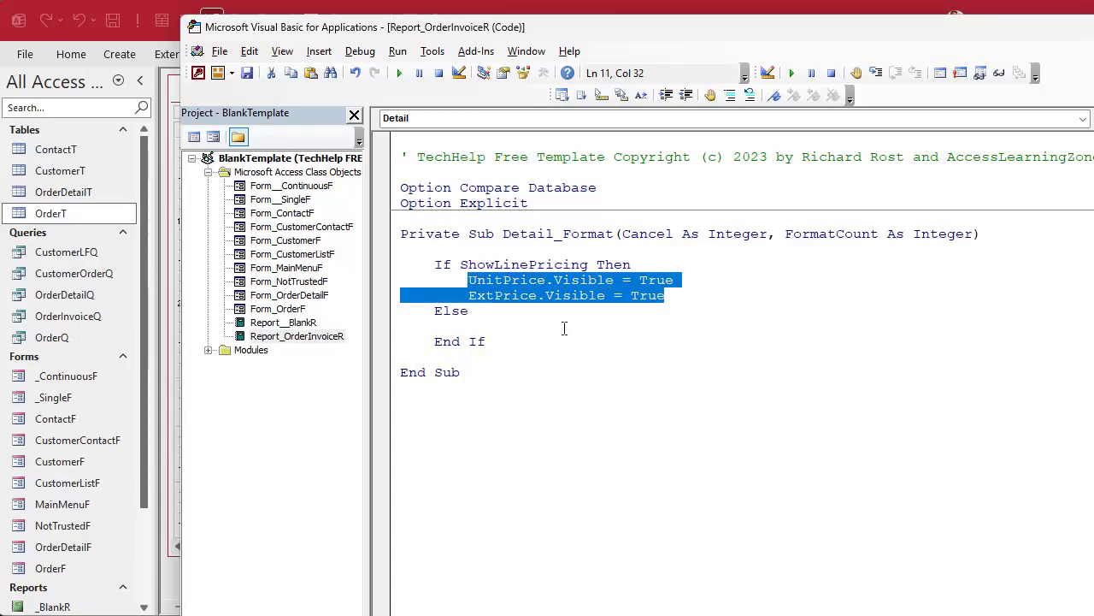
{"action": "left_click", "coordinate": [564, 329]}
{"action": "key", "text": "ctrl+v"}
{"action": "double_click", "coordinate": [656, 325]}
{"action": "type", "text": "false"}
{"action": "double_click", "coordinate": [651, 342]}
{"action": "type", "text": "false"}
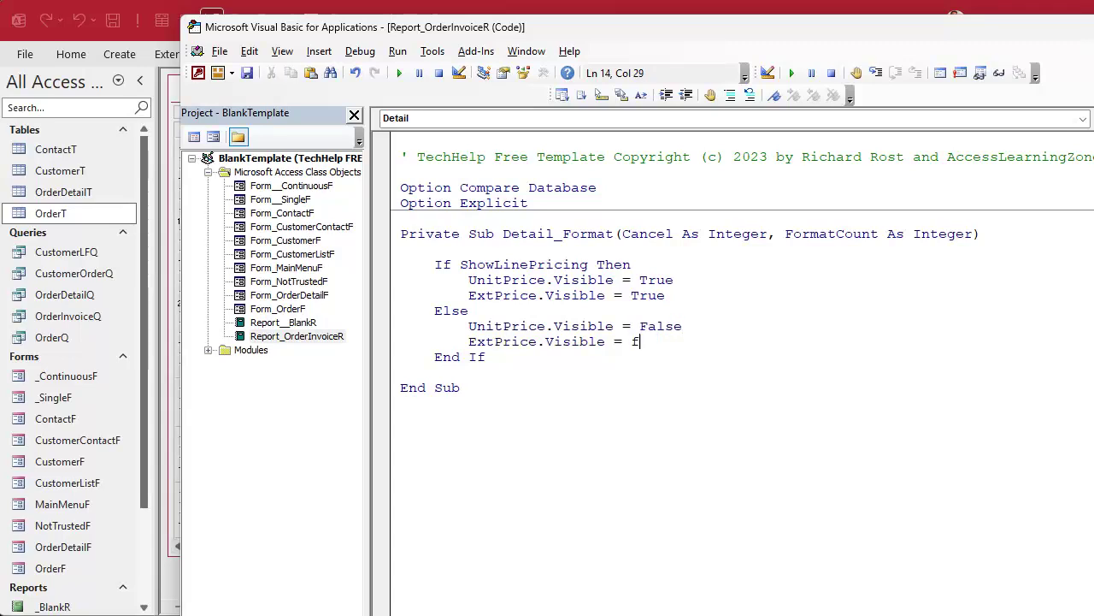
{"action": "left_click", "coordinate": [486, 356]}
{"action": "left_click", "coordinate": [175, 588]}
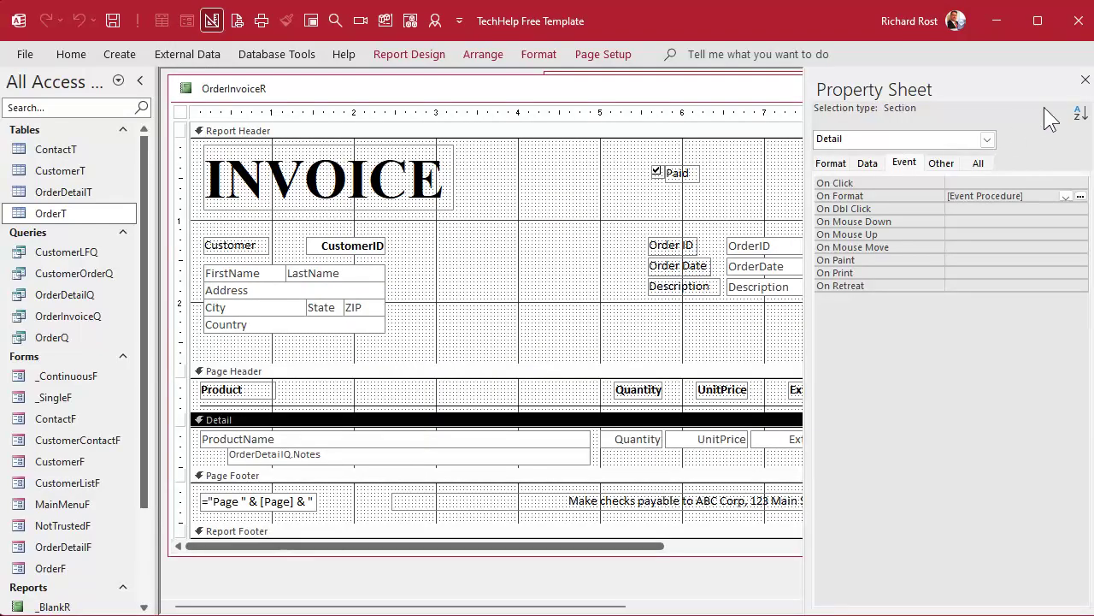
- Close the report design, run the Invoice, dismiss the compile error and reset the code
{"action": "left_click", "coordinate": [1085, 79]}
{"action": "left_click", "coordinate": [917, 87]}
{"action": "left_click", "coordinate": [843, 110]}
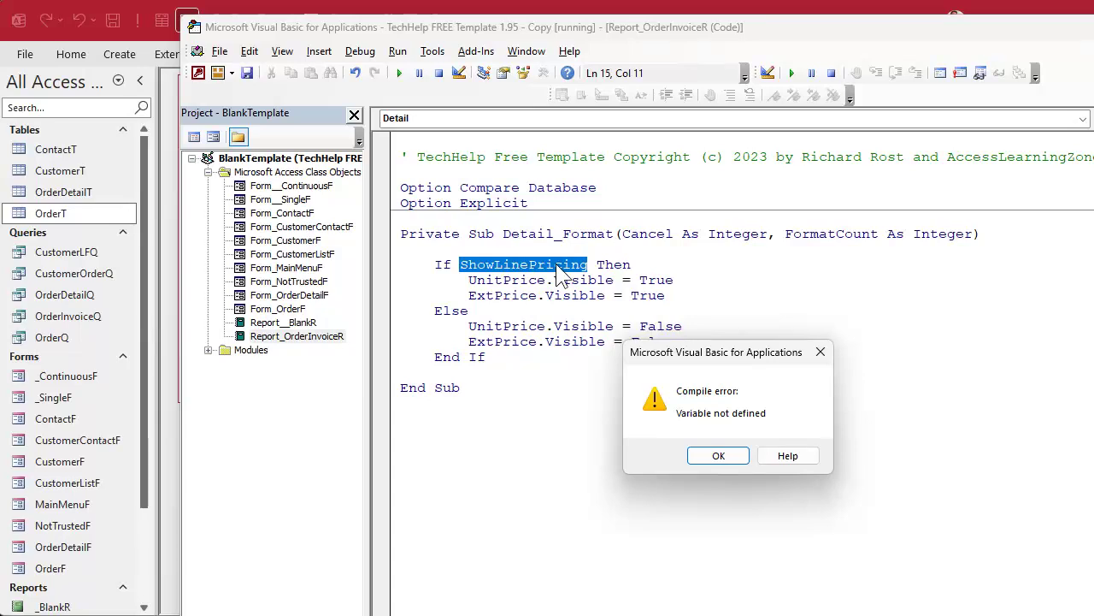
{"action": "left_click", "coordinate": [718, 456]}
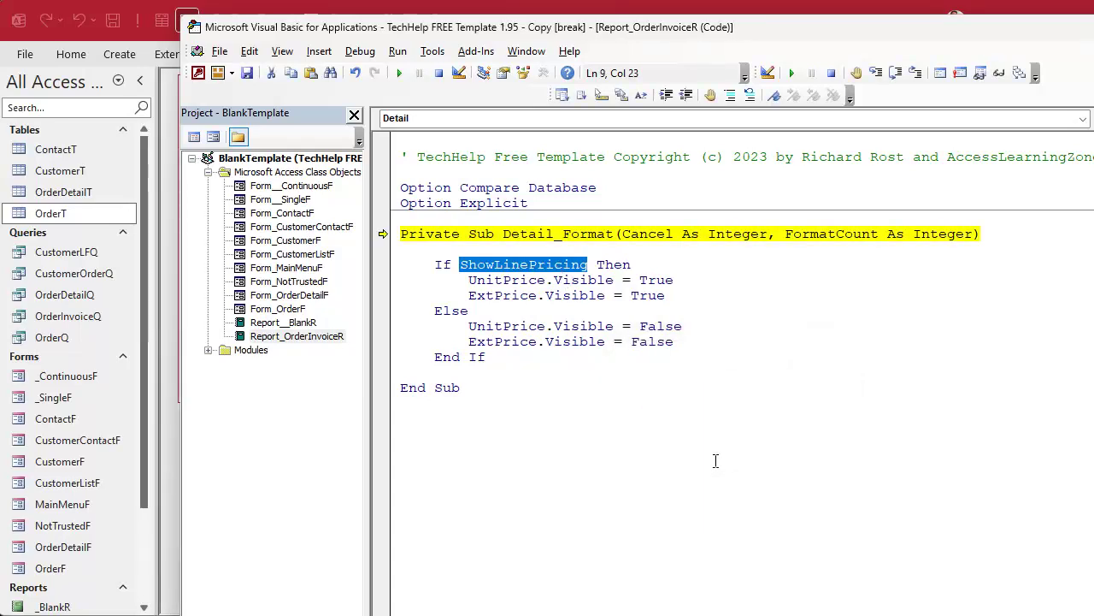
{"action": "left_click", "coordinate": [439, 75]}
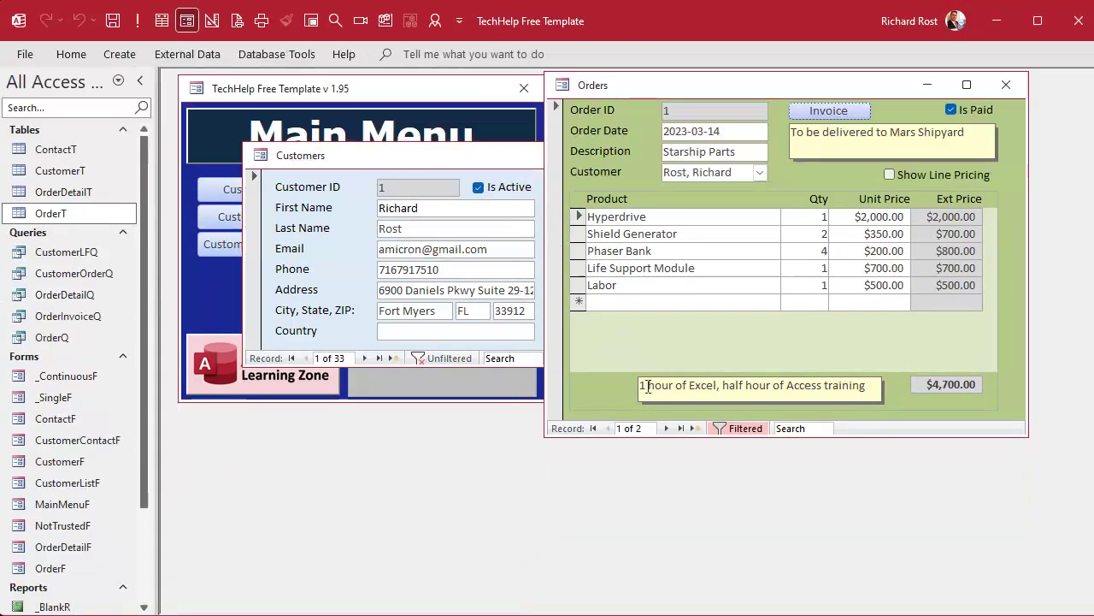
- Back in the VBA editor, insert a blank line after the If line
{"action": "key", "text": "alt+F11"}
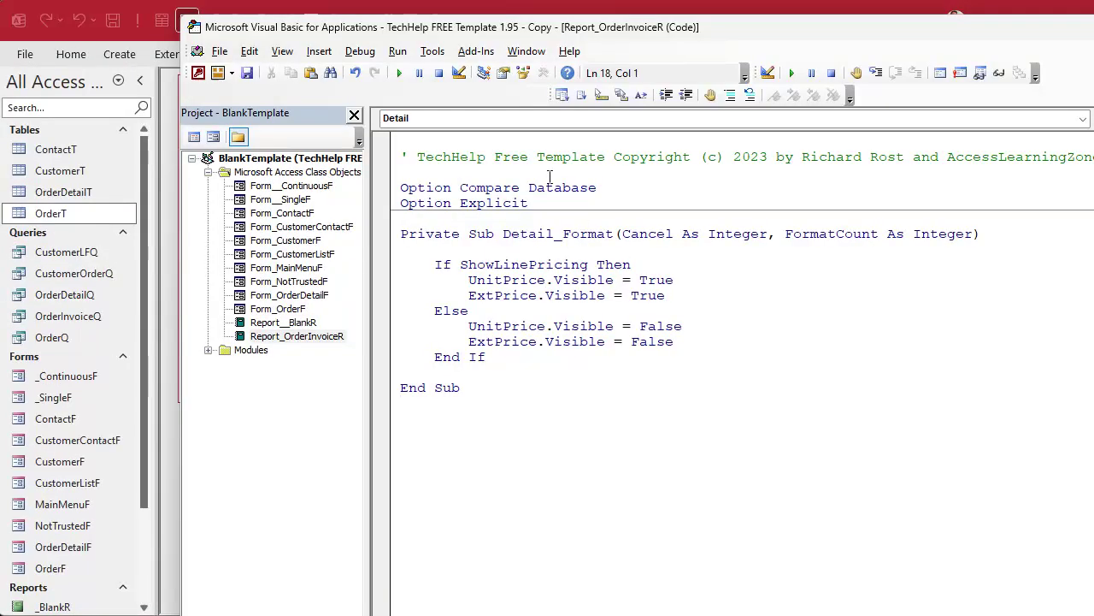
{"action": "left_click", "coordinate": [360, 51]}
{"action": "left_click", "coordinate": [716, 315]}
{"action": "left_click", "coordinate": [693, 268]}
{"action": "key", "text": "Return"}
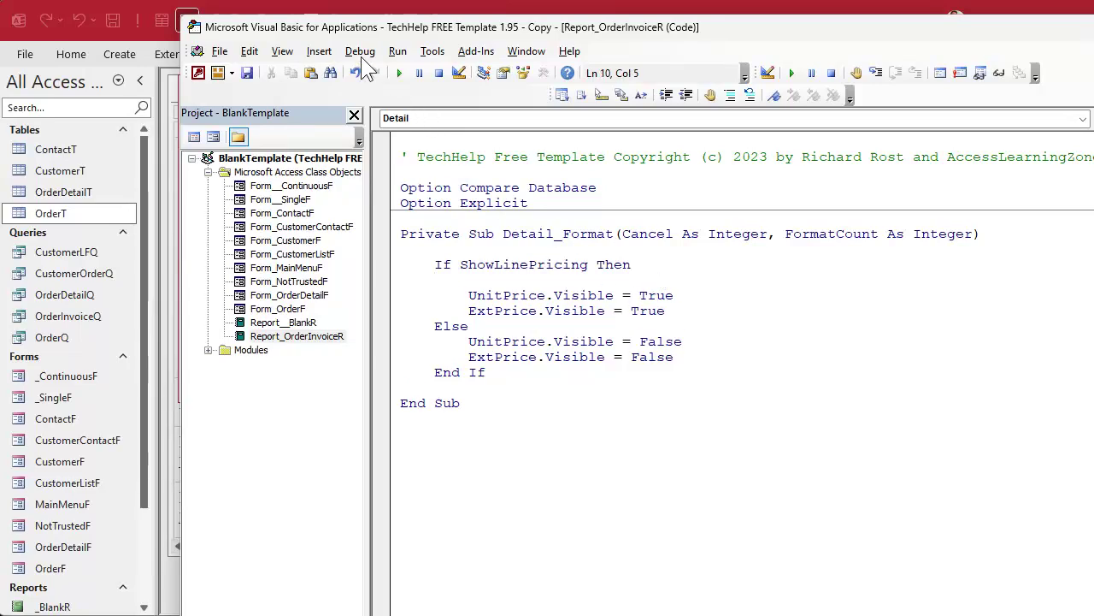
- Compile the project, dismiss the Variable not defined error, remove the blank line, return to Access
{"action": "left_click", "coordinate": [360, 52]}
{"action": "left_click", "coordinate": [391, 70]}
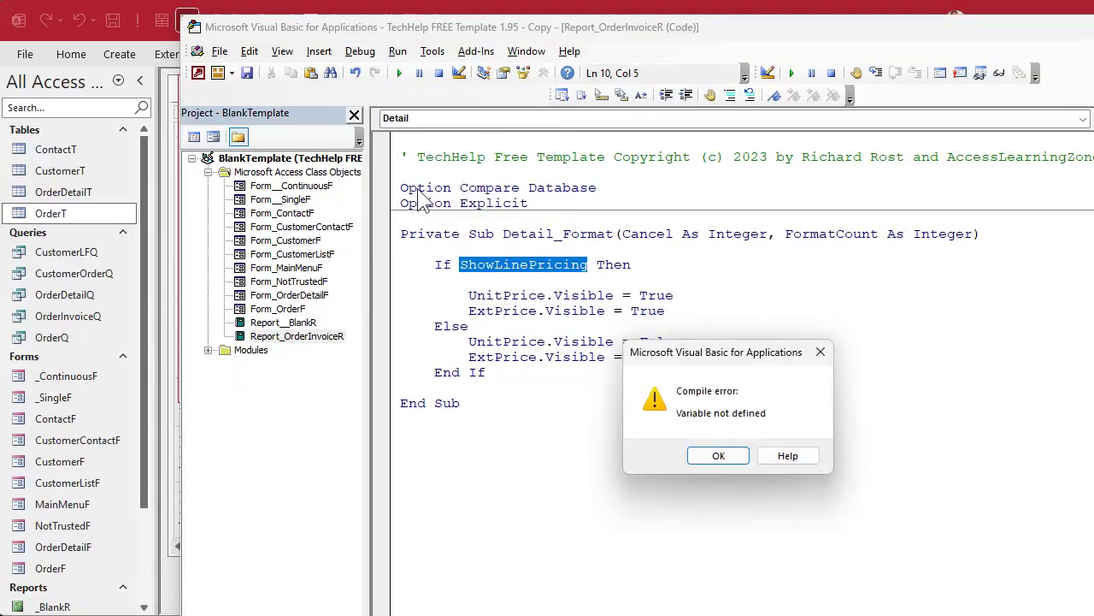
{"action": "left_click", "coordinate": [718, 455]}
{"action": "left_click", "coordinate": [668, 286]}
{"action": "key", "text": "BackSpace"}
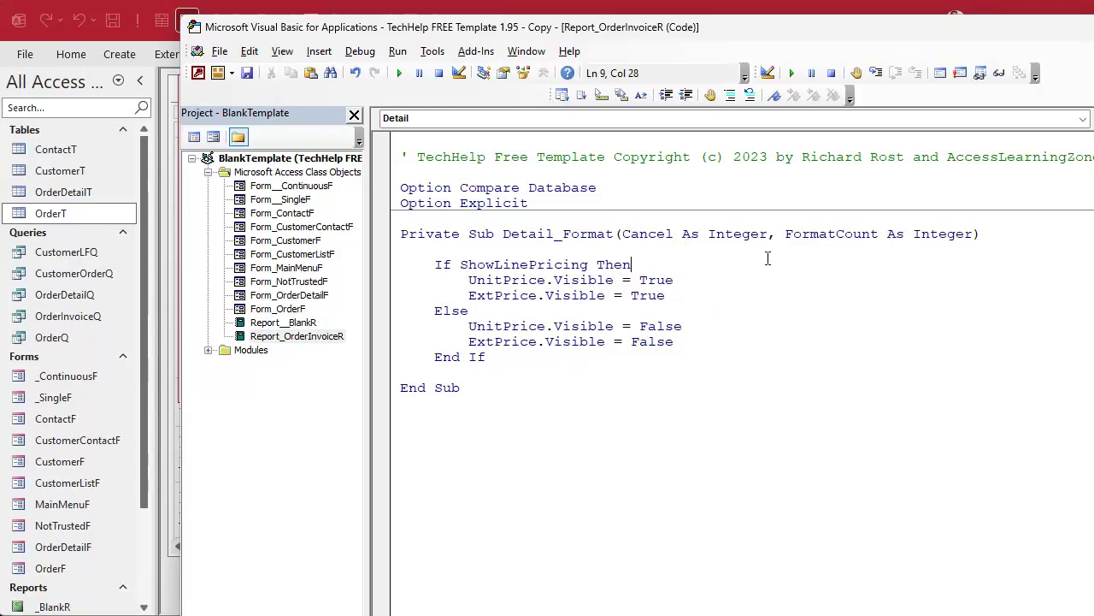
{"action": "key", "text": "alt+F11"}
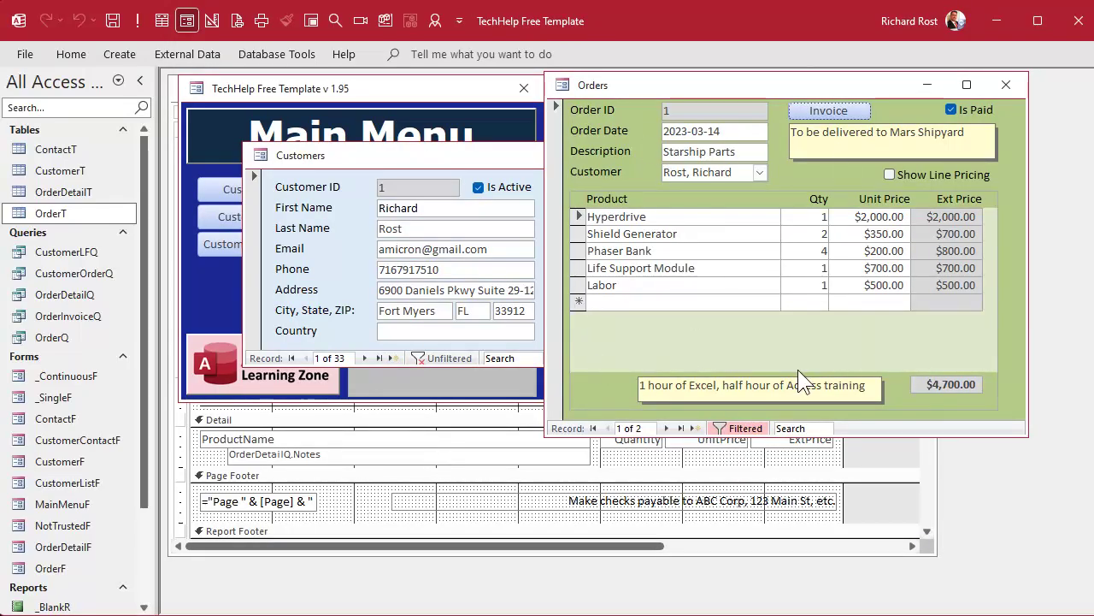
- Open the invoice report's OrderInvoiceQ record source from the Property Sheet Data tab
{"action": "left_click", "coordinate": [357, 510]}
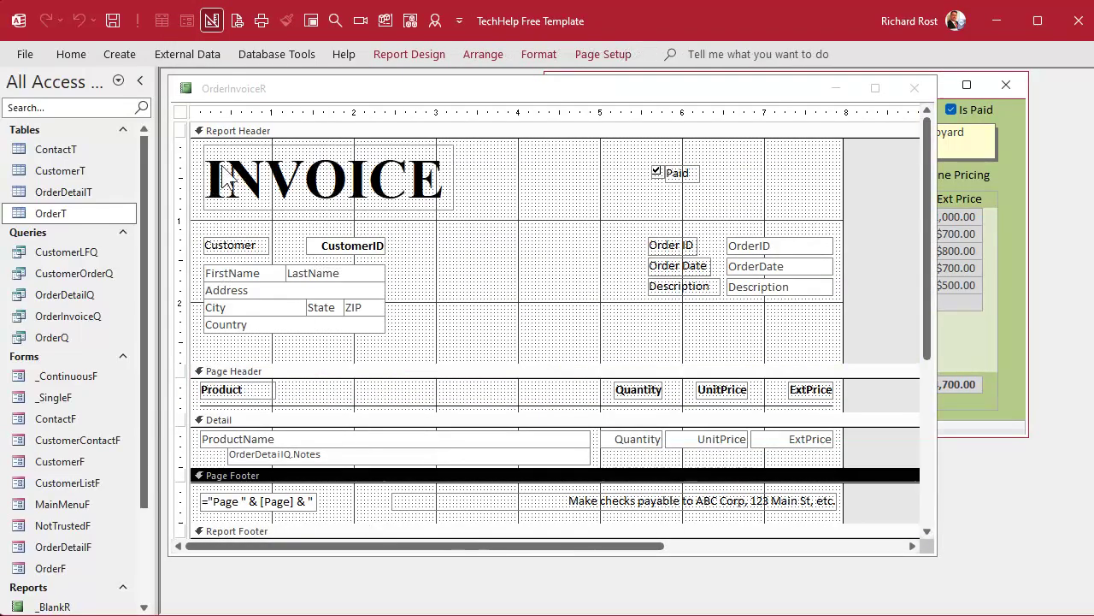
{"action": "double_click", "coordinate": [181, 112]}
{"action": "left_click", "coordinate": [867, 164]}
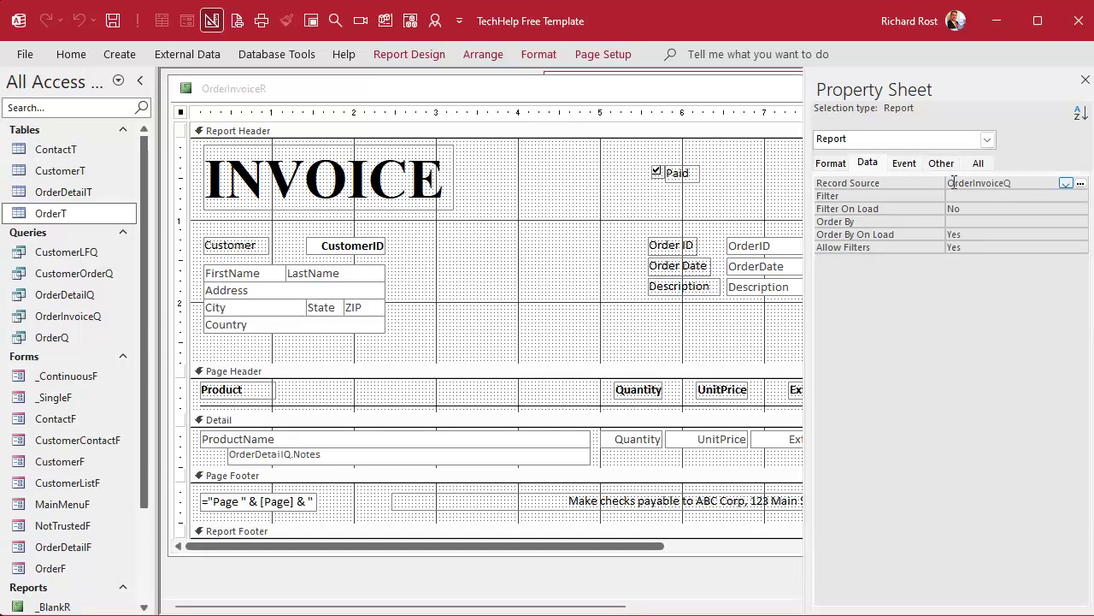
{"action": "double_click", "coordinate": [71, 316]}
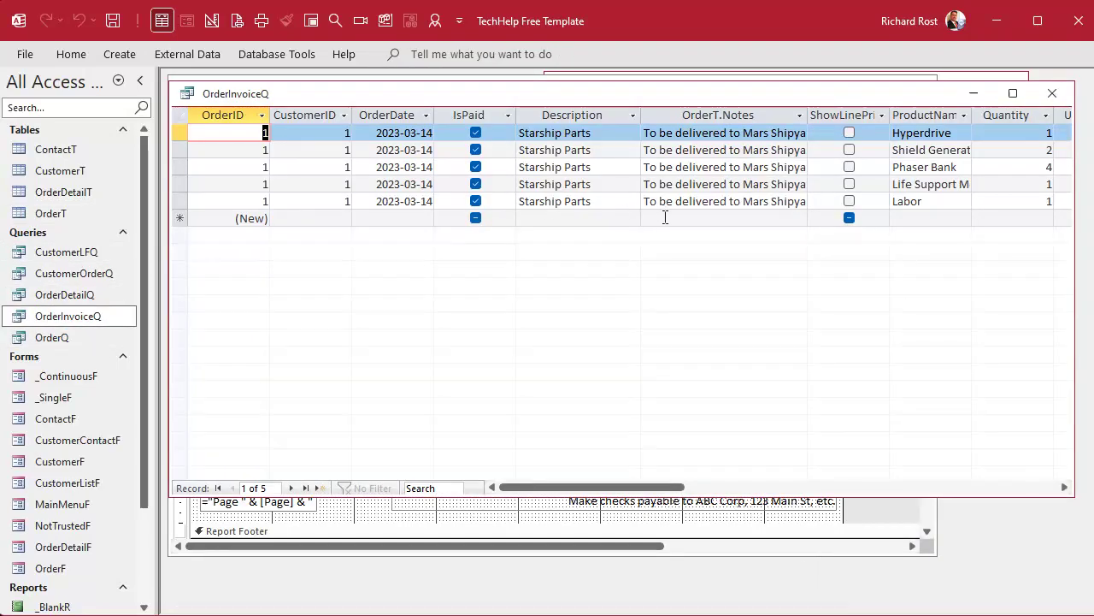
- Autofit the ShowLinePricing column, close the query without saving, and select Report Header
{"action": "left_click_drag", "start_coordinate": [641, 489], "coordinate": [723, 489]}
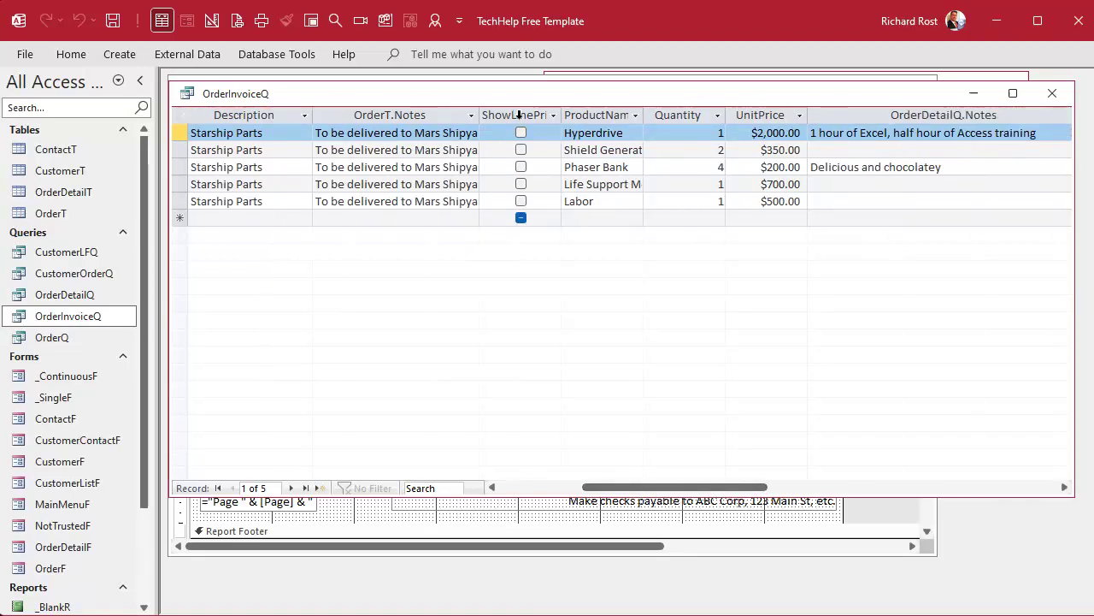
{"action": "double_click", "coordinate": [563, 113]}
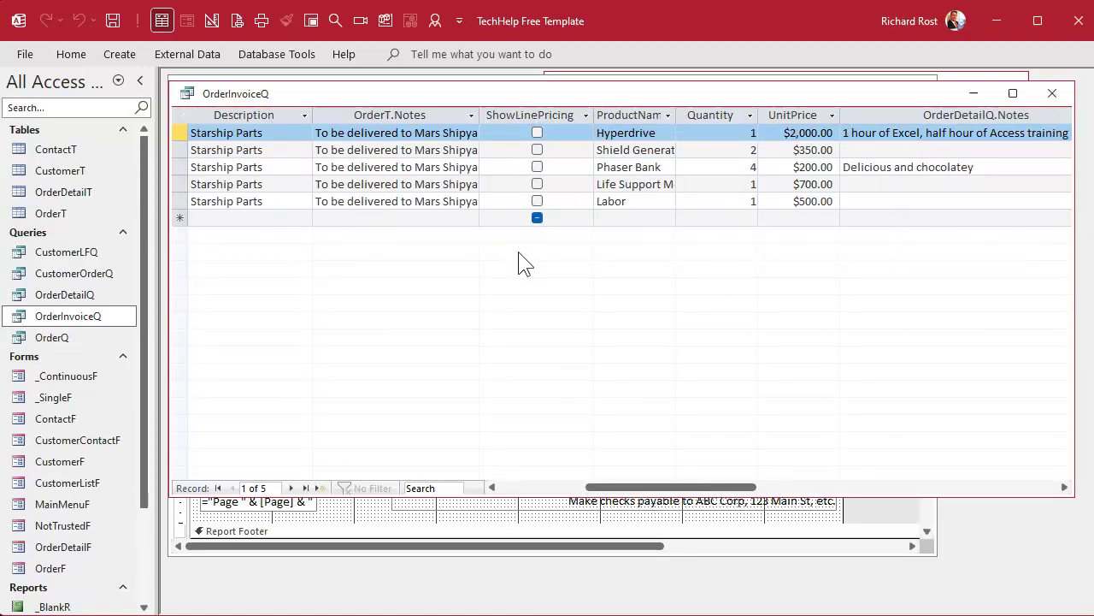
{"action": "left_click", "coordinate": [1051, 93]}
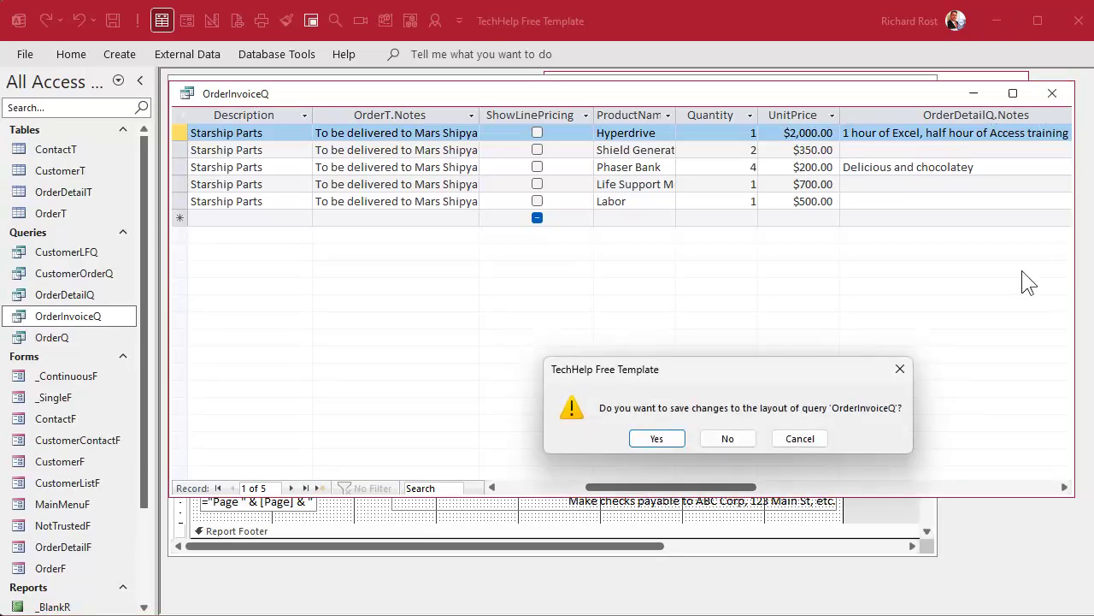
{"action": "left_click", "coordinate": [746, 436]}
{"action": "left_click", "coordinate": [538, 130]}
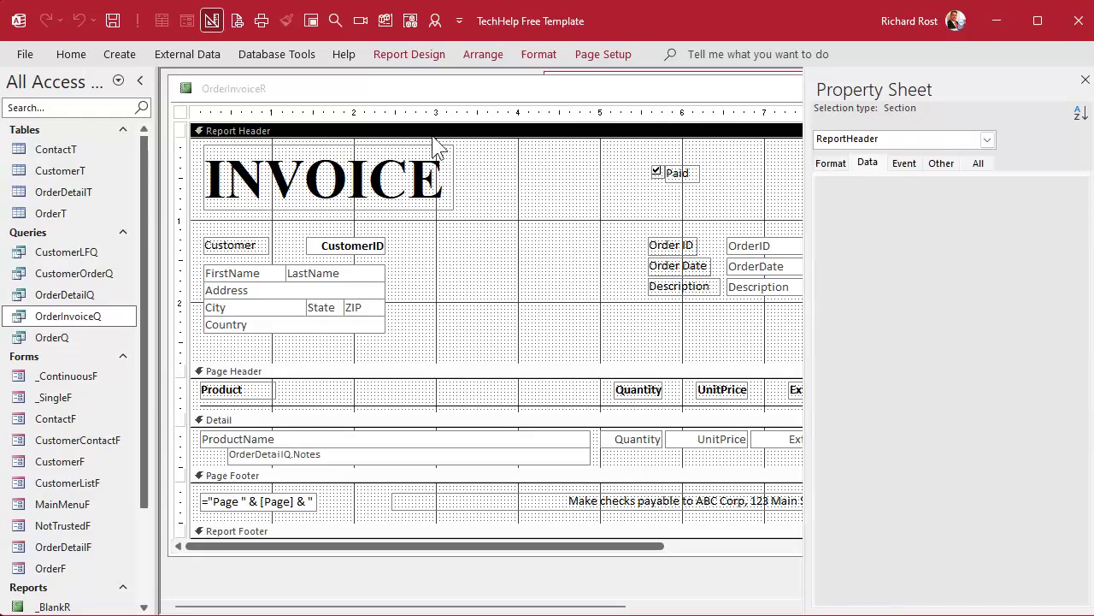
- Place a ShowLinePricing checkbox in the report header left of Paid, without its label
{"action": "left_click", "coordinate": [403, 55]}
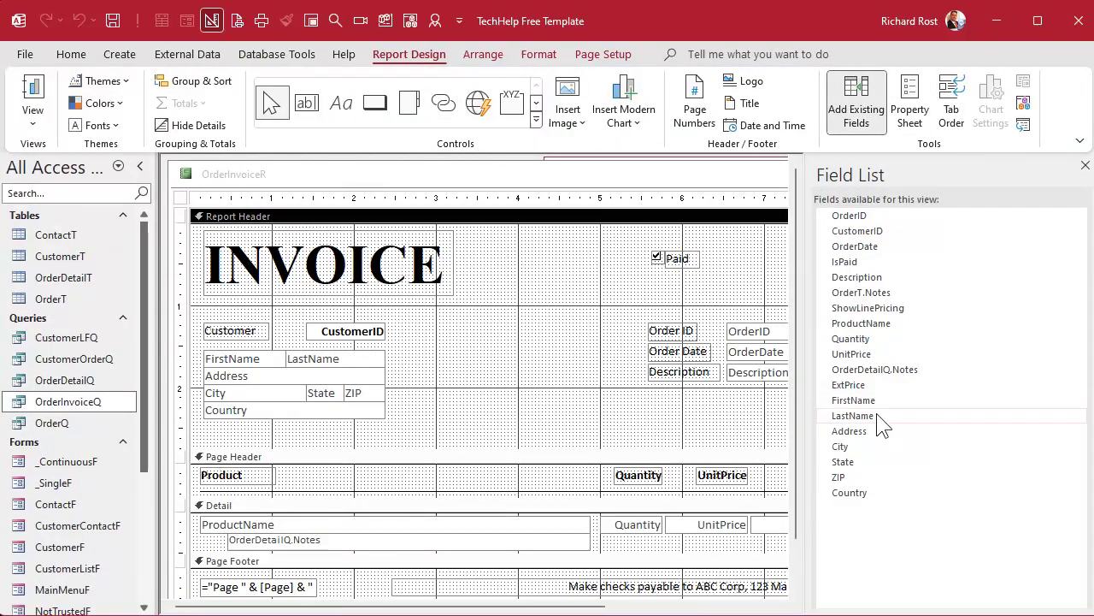
{"action": "left_click", "coordinate": [896, 311]}
{"action": "left_click_drag", "start_coordinate": [882, 310], "coordinate": [532, 263]}
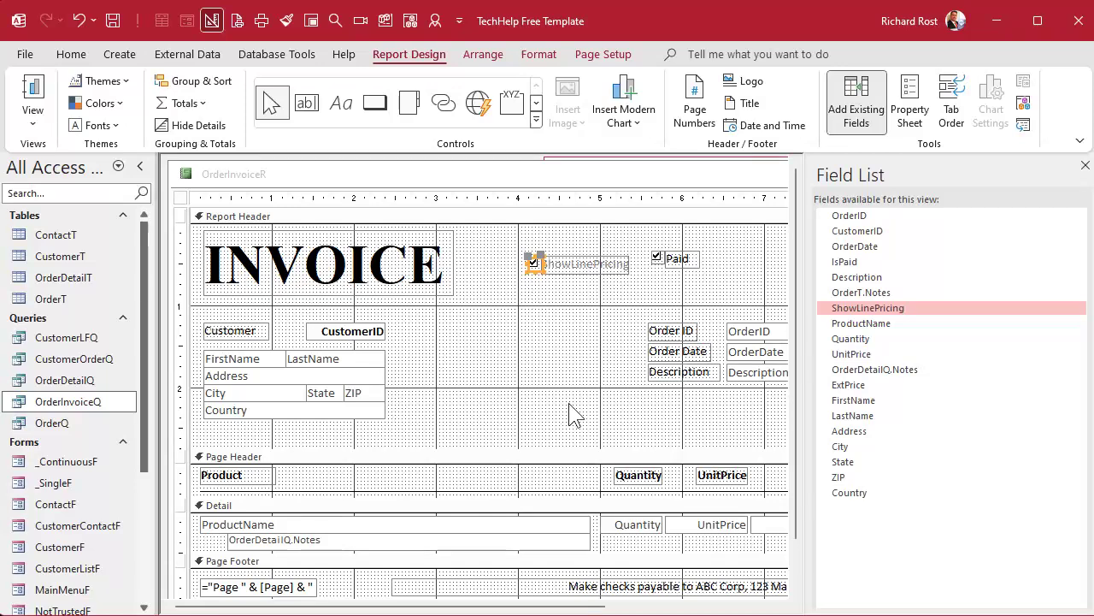
{"action": "double_click", "coordinate": [590, 262]}
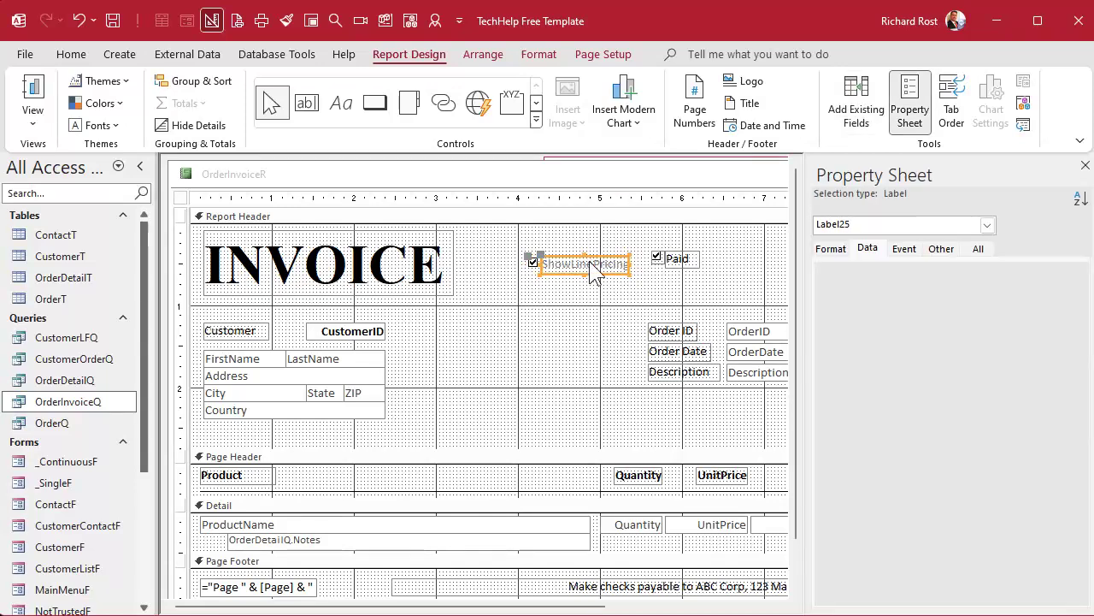
{"action": "key", "text": "Delete"}
- Set the ShowLinePricing checkbox's Visible to No, then close the design and preview the order's invoice
{"action": "left_click", "coordinate": [534, 263]}
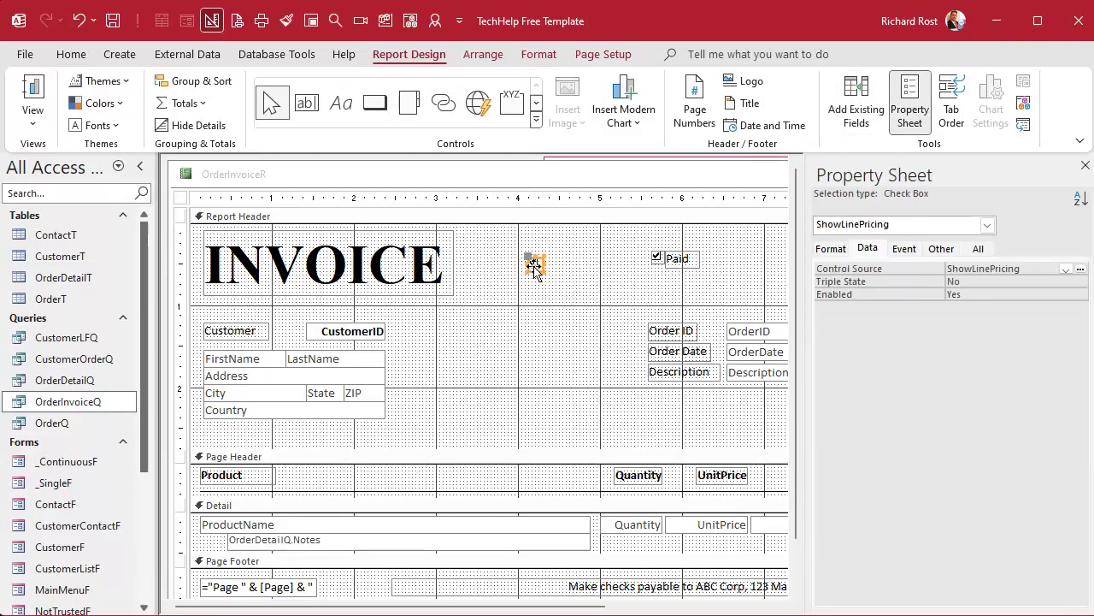
{"action": "left_click", "coordinate": [830, 249]}
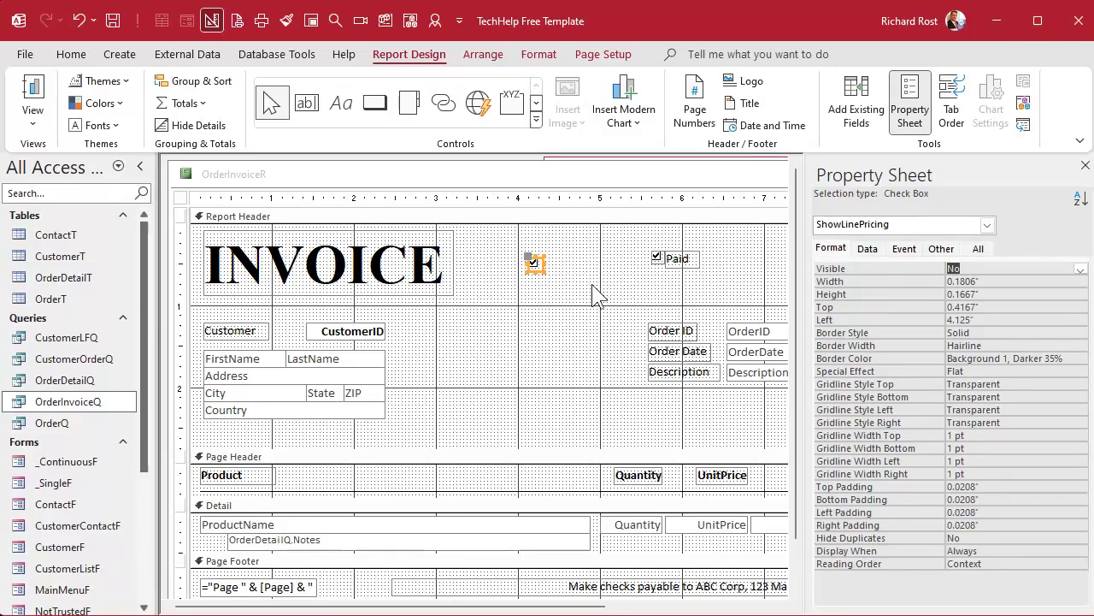
{"action": "left_click", "coordinate": [564, 295]}
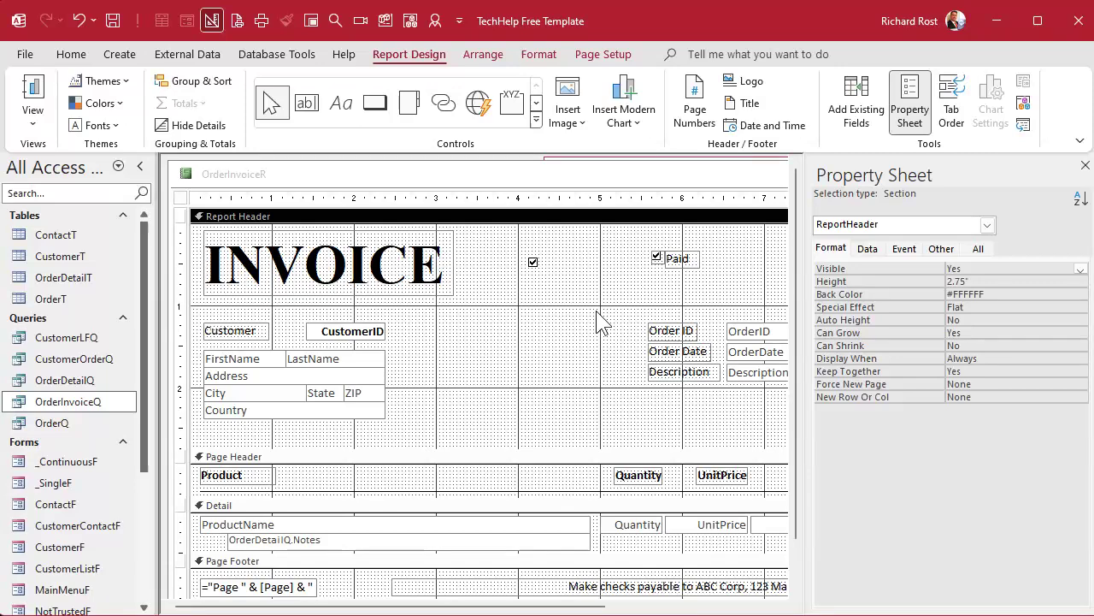
{"action": "left_click", "coordinate": [1085, 165]}
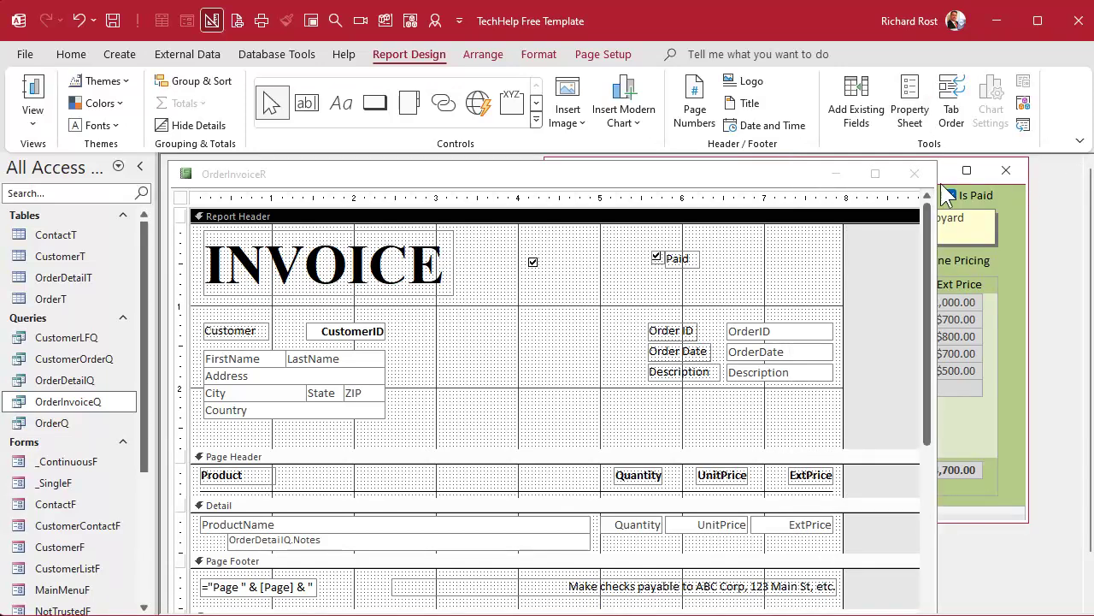
{"action": "left_click", "coordinate": [915, 170]}
{"action": "left_click", "coordinate": [835, 196]}
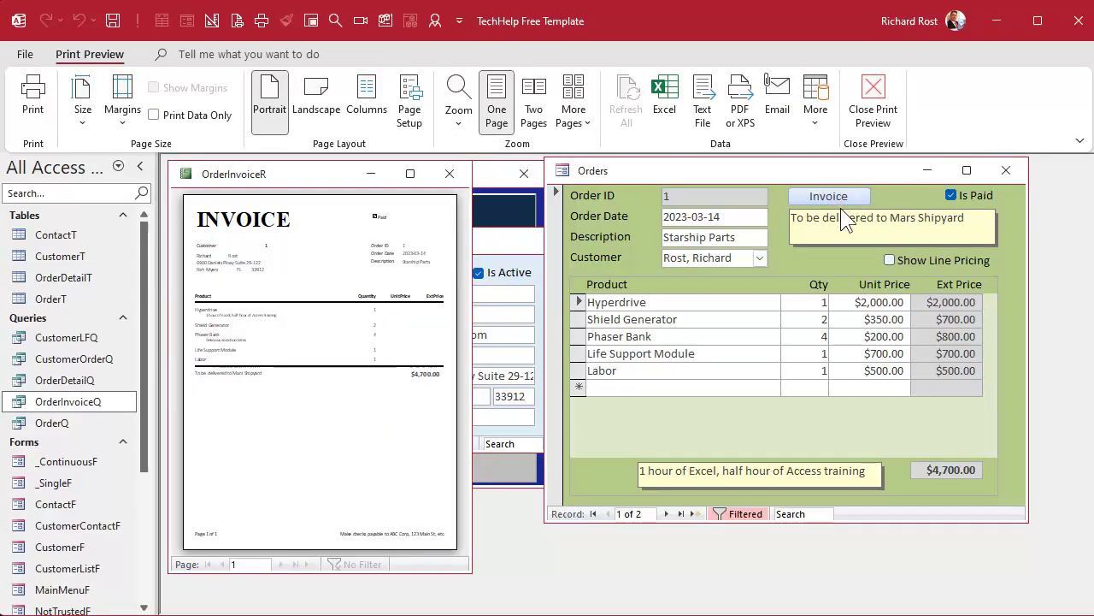